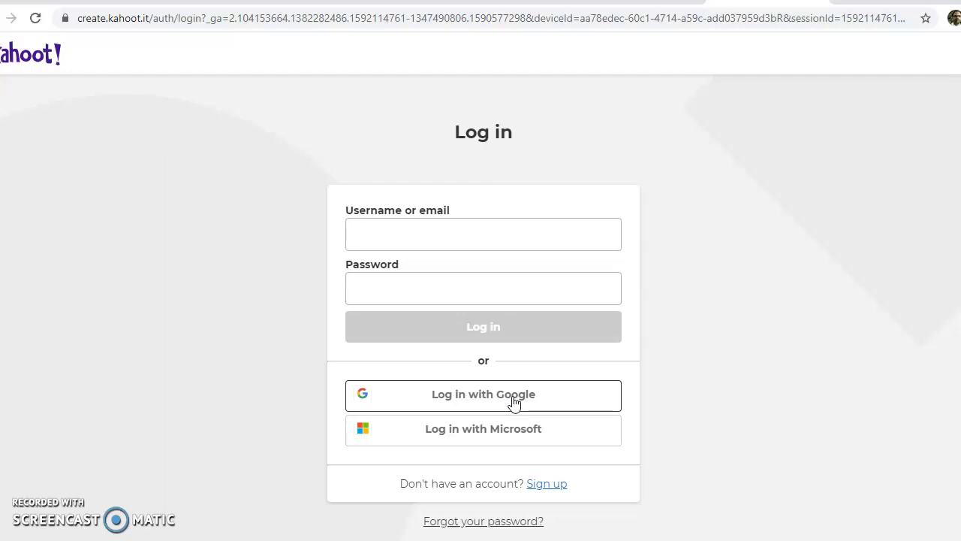
# Log in to Kahoot with the Google account and continue with the free Basic plan
pyautogui.click(513, 403)
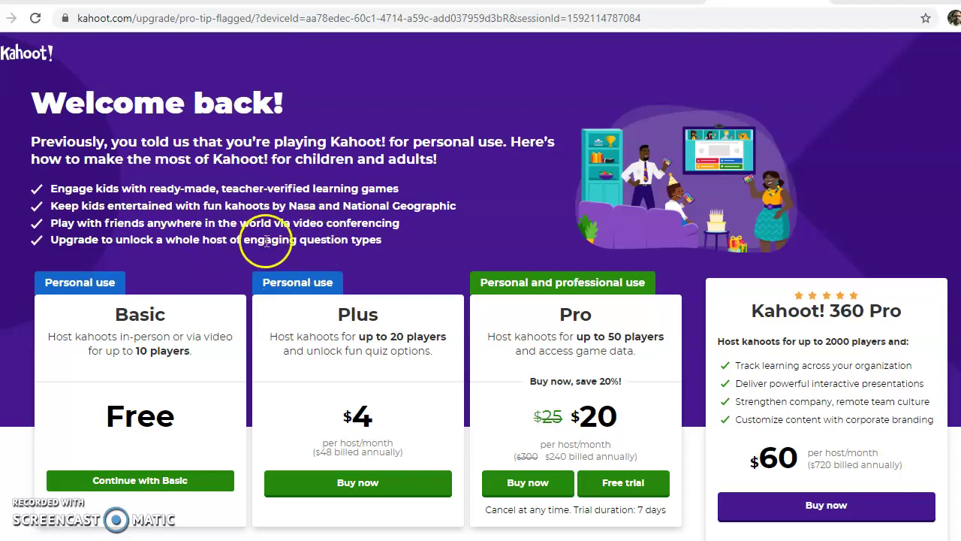
pyautogui.scroll(-1, 326, 256)
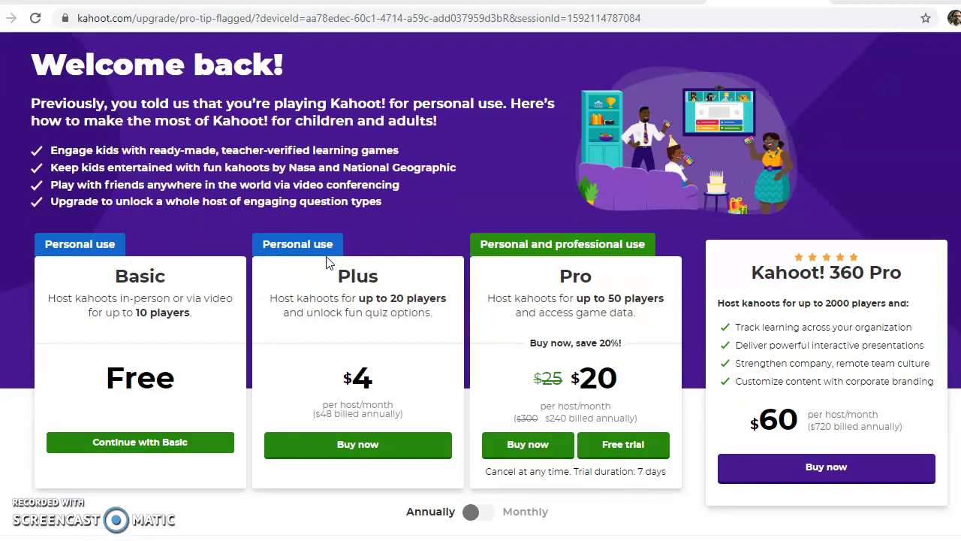
pyautogui.click(131, 409)
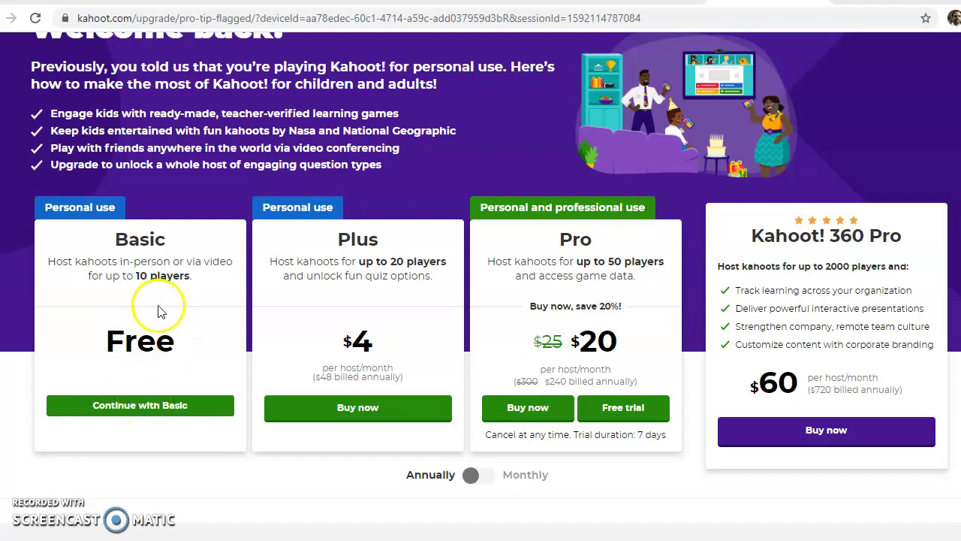
pyautogui.click(137, 410)
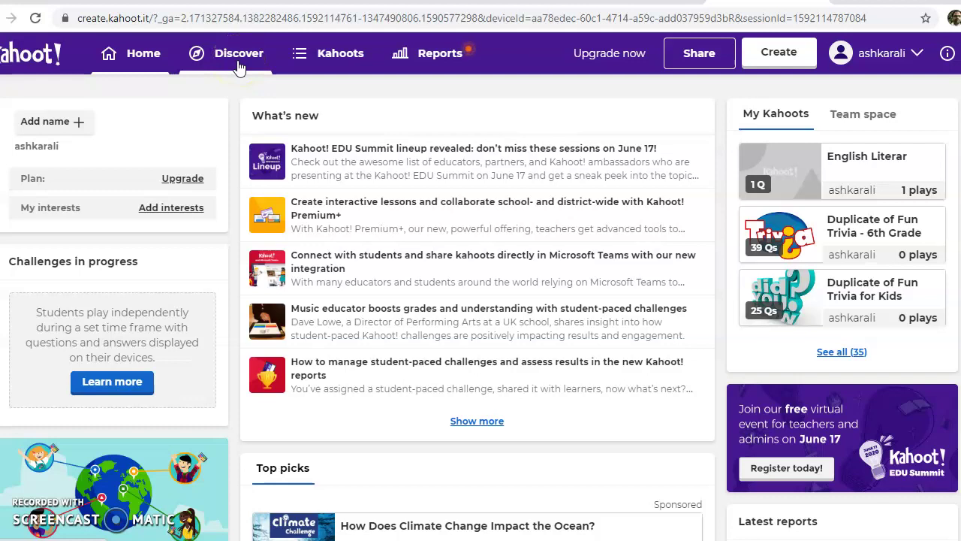
# Create a new blank kahoot and enter "Quiz 1" as its title in the kahoot summary
pyautogui.click(789, 66)
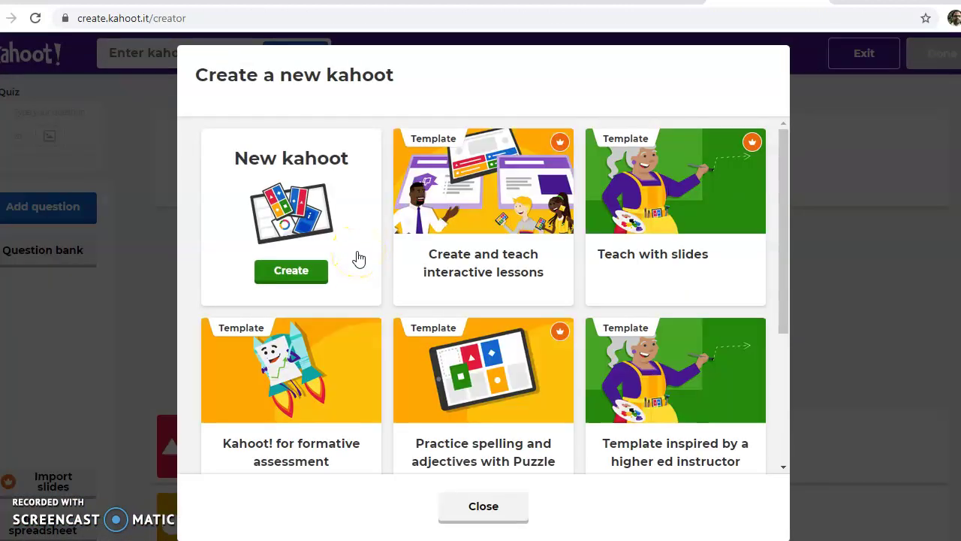
pyautogui.click(300, 271)
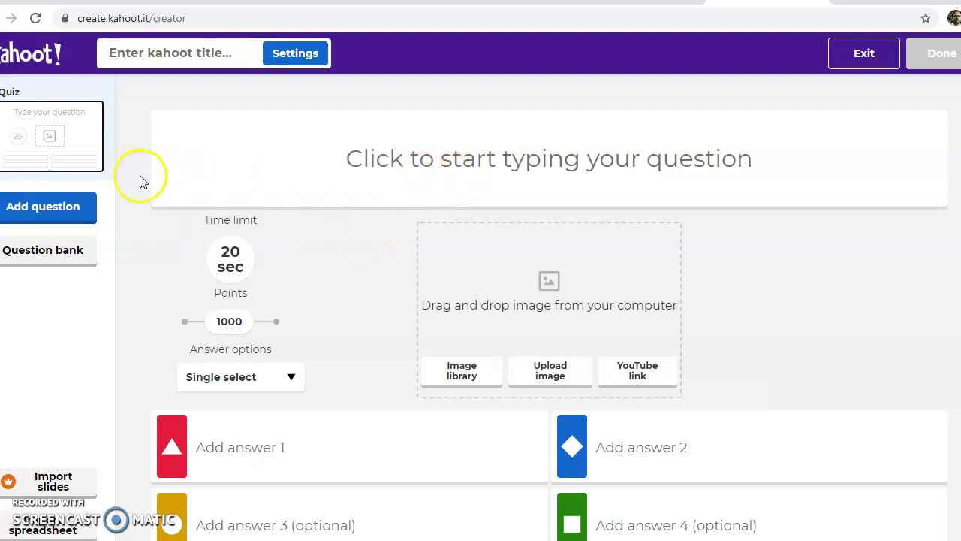
pyautogui.click(164, 58)
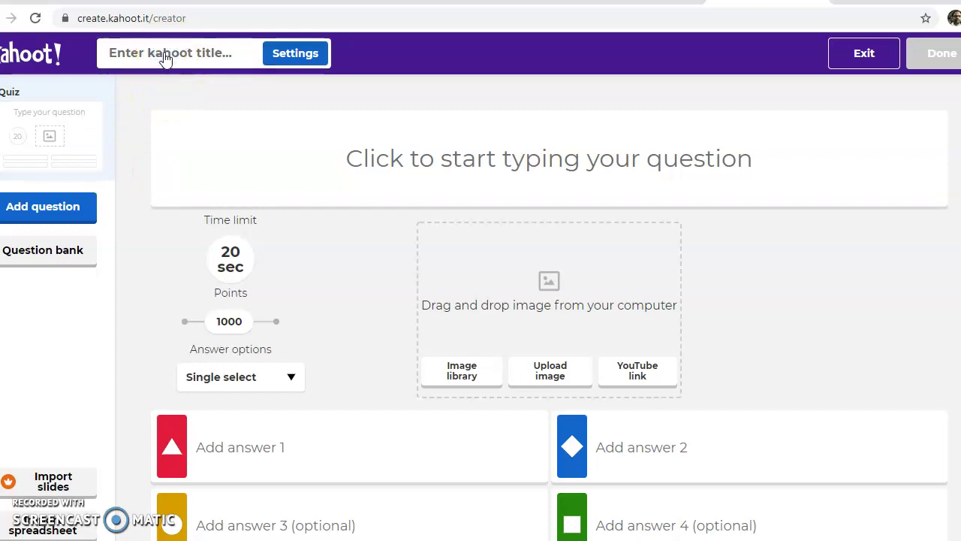
pyautogui.click(163, 57)
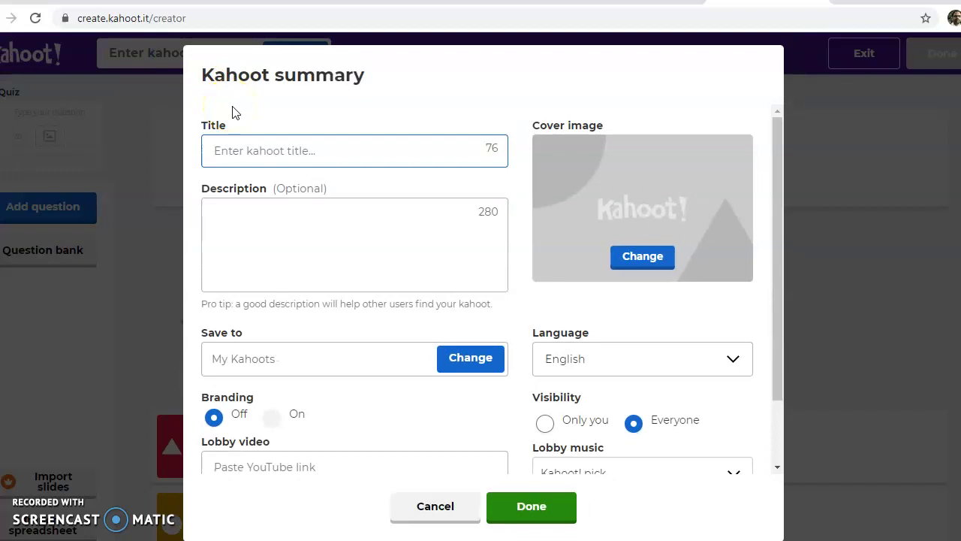
pyautogui.write('Quiz 1')
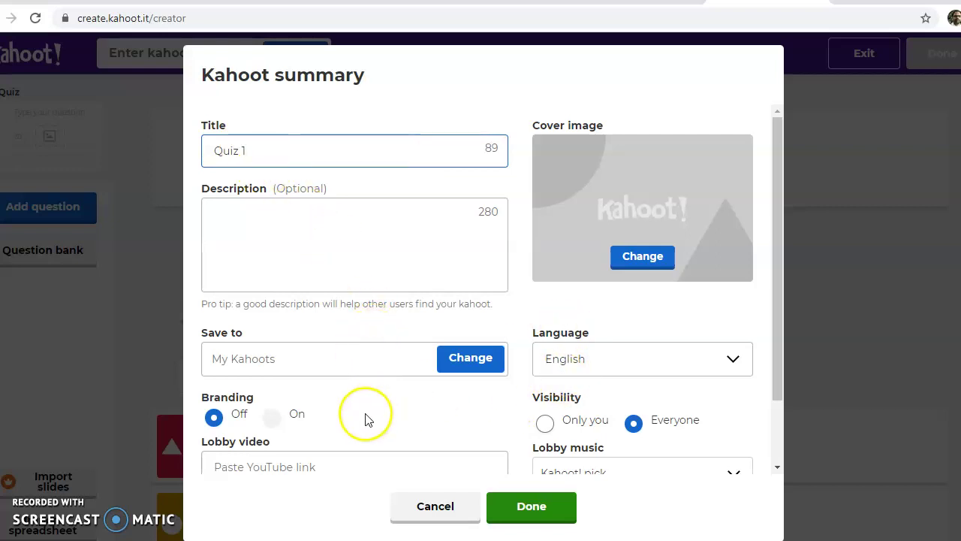
# Enter "First test" as the description in the kahoot summary
pyautogui.scroll(-1, 478, 454)
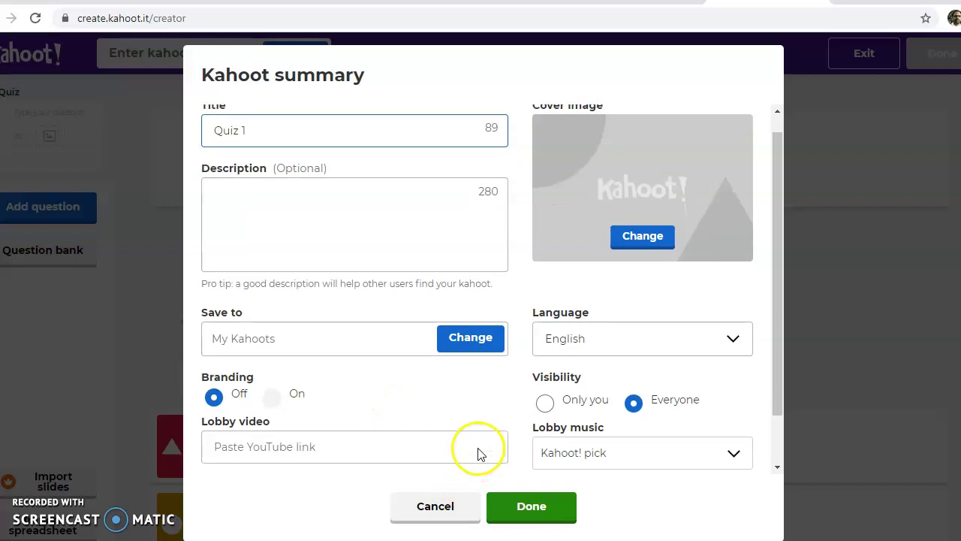
pyautogui.scroll(-2, 477, 454)
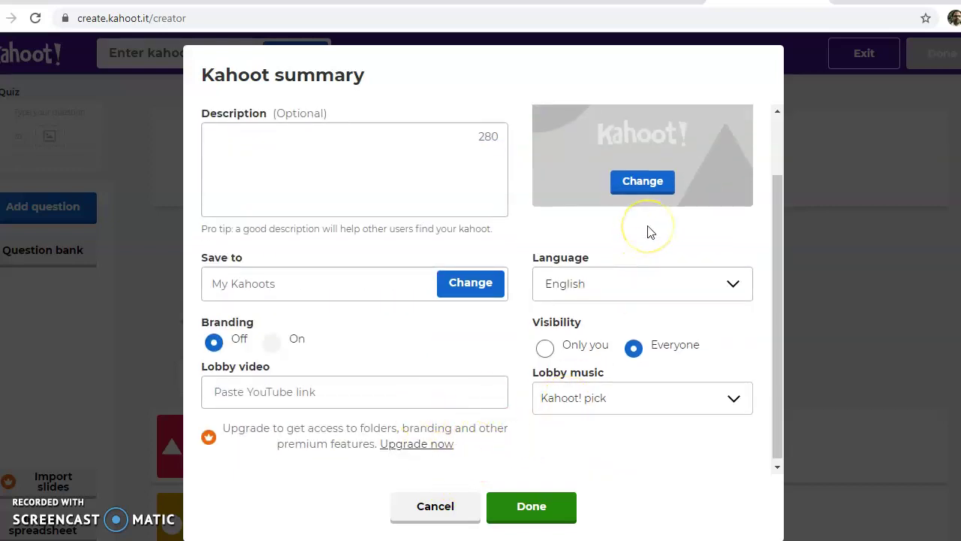
pyautogui.scroll(3, 444, 232)
pyautogui.click(259, 235)
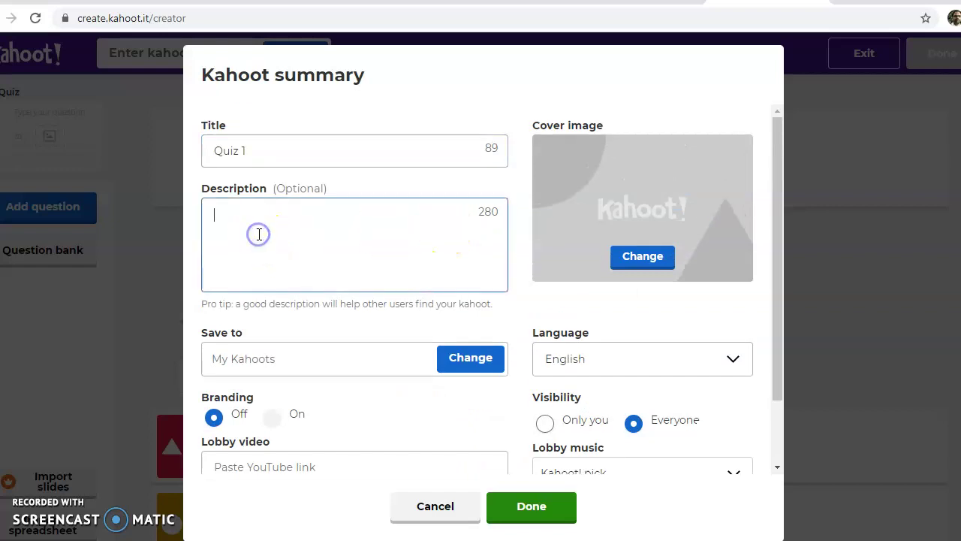
pyautogui.click(371, 344)
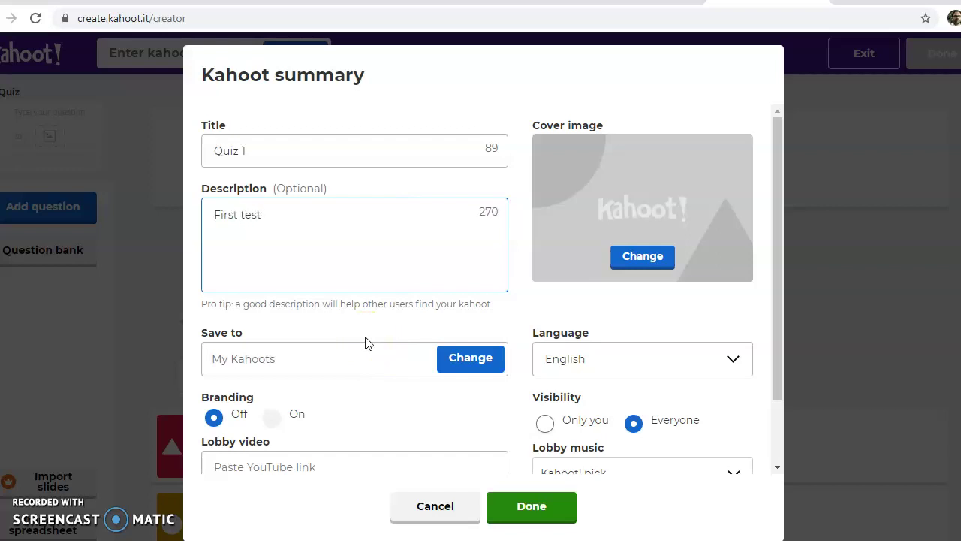
pyautogui.click(538, 507)
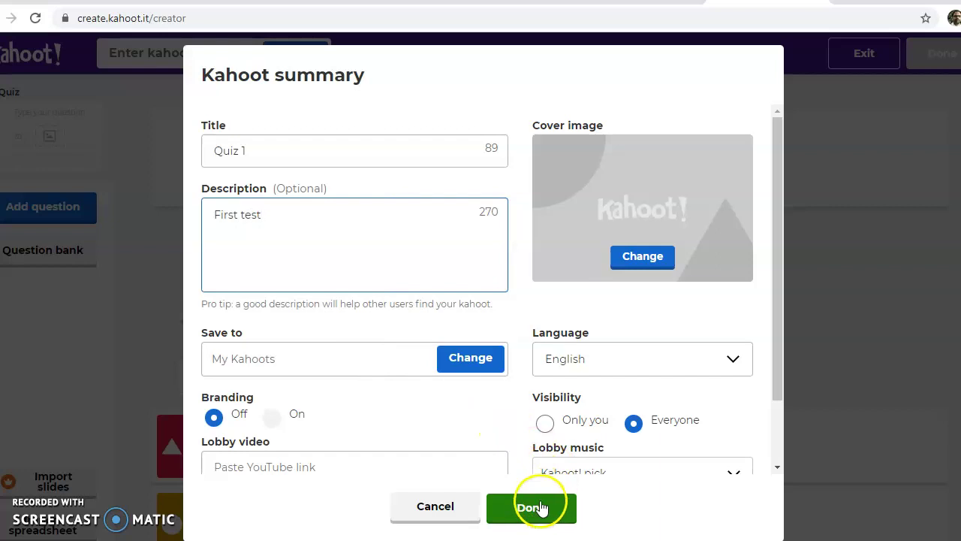
# Preview the Fantasy track, set it as the lobby music, and save the kahoot summary
pyautogui.scroll(-1, 576, 419)
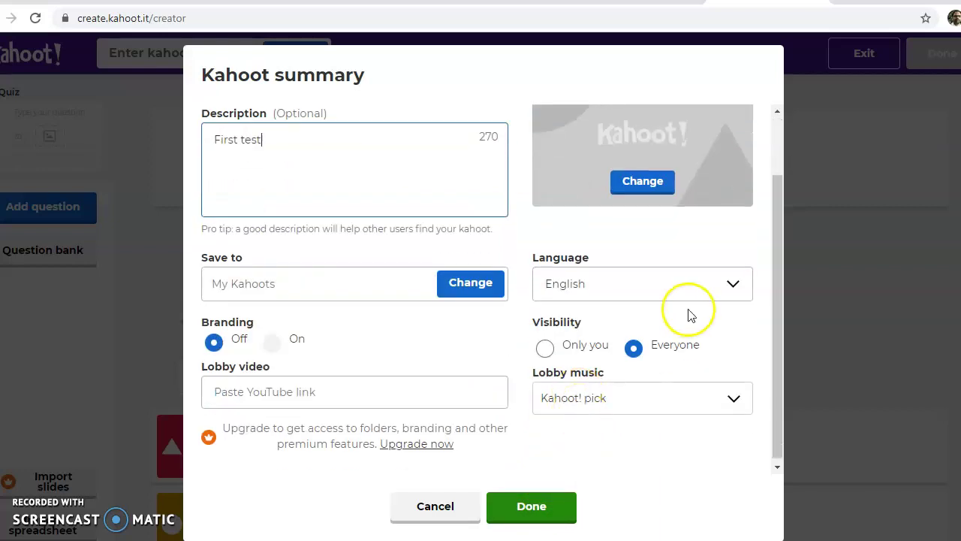
pyautogui.click(712, 396)
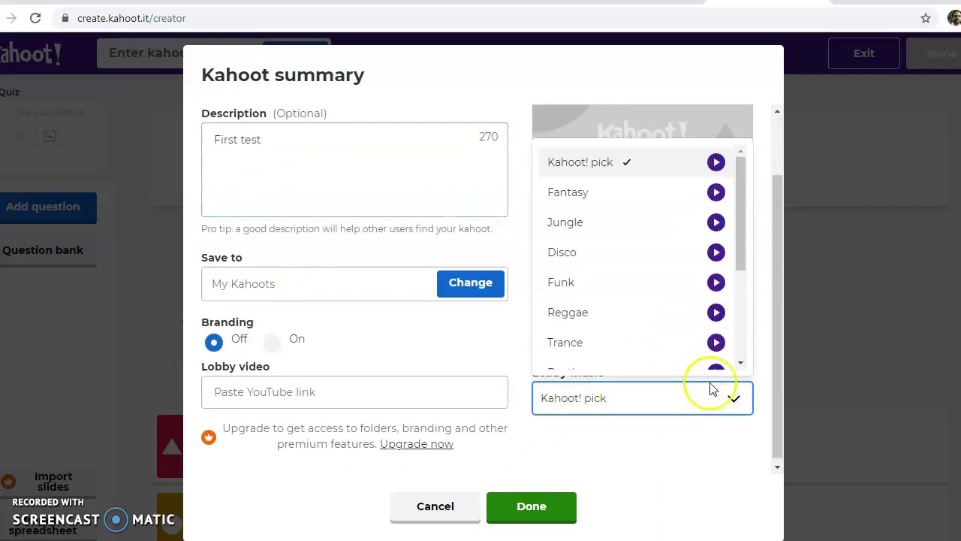
pyautogui.click(716, 192)
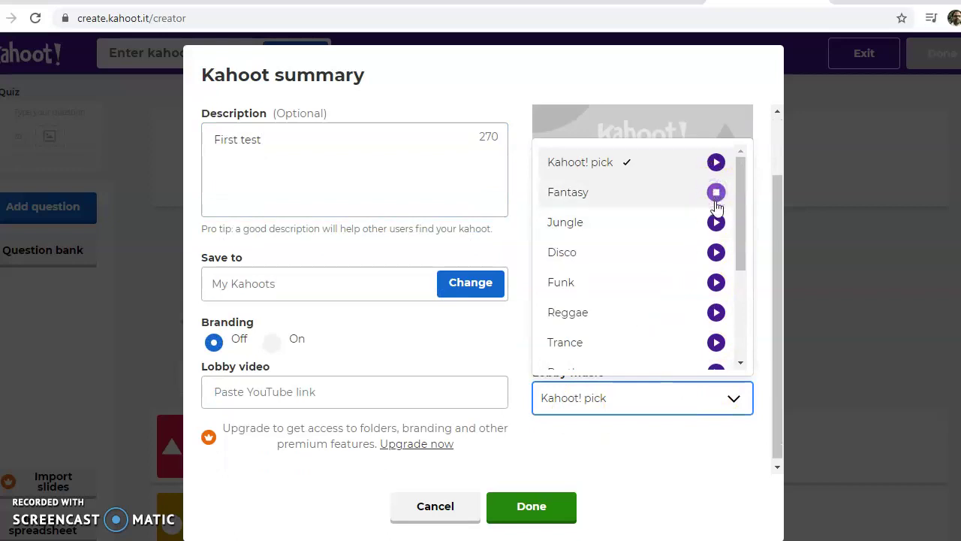
pyautogui.click(714, 218)
pyautogui.click(703, 198)
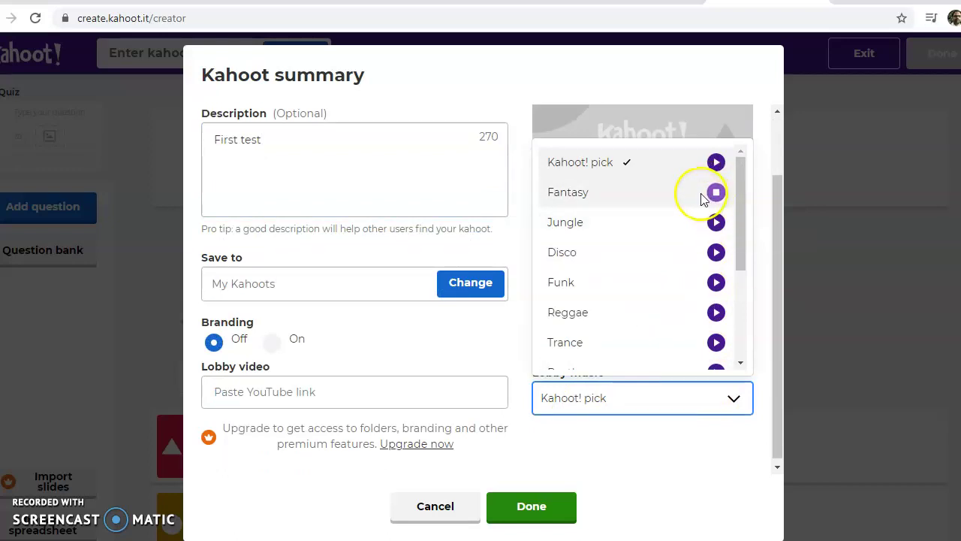
pyautogui.click(609, 461)
pyautogui.click(681, 398)
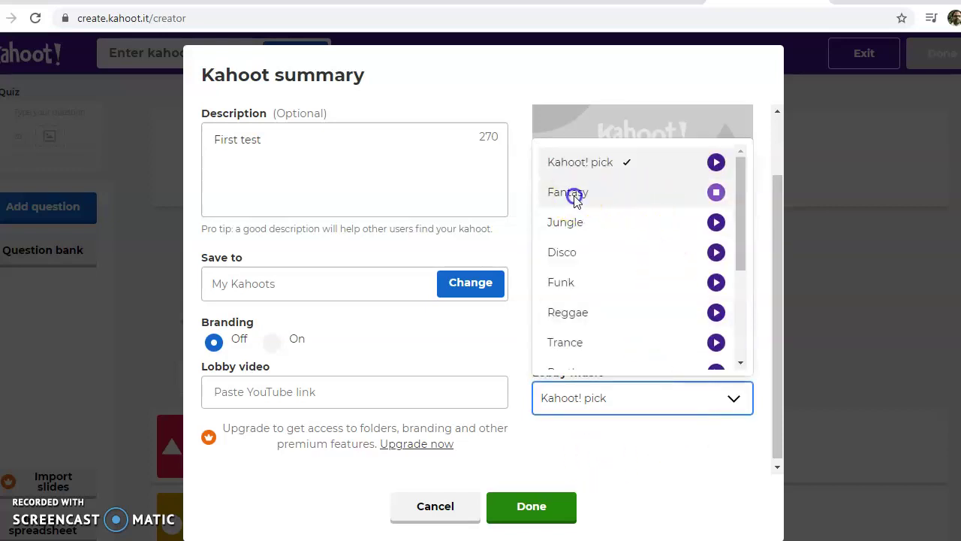
pyautogui.click(572, 195)
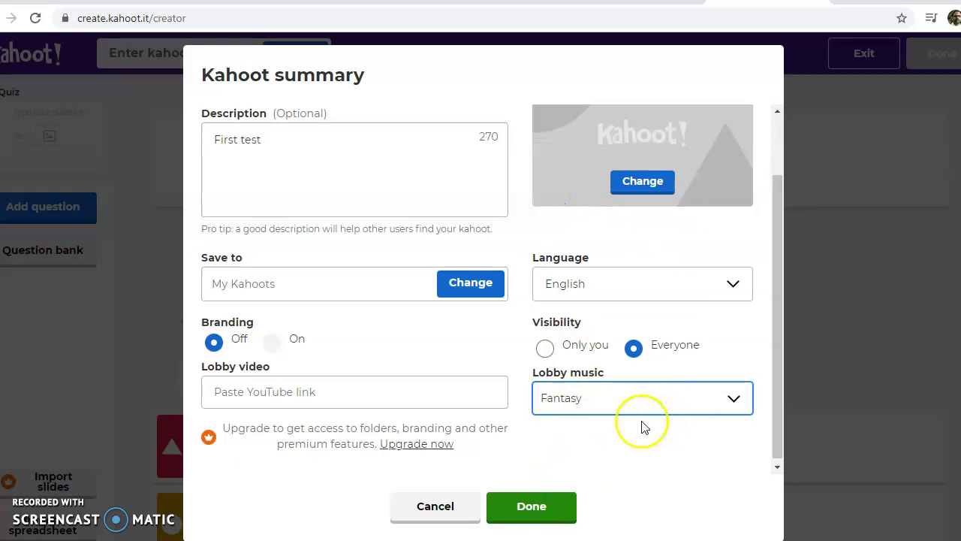
pyautogui.click(544, 509)
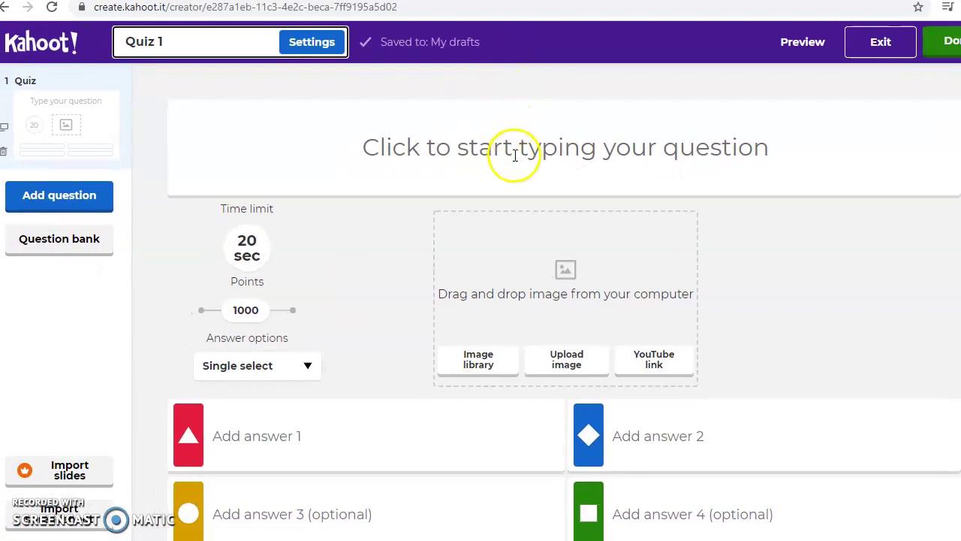
# Enter "What is LMS" as the text of the first quiz question
pyautogui.click(474, 154)
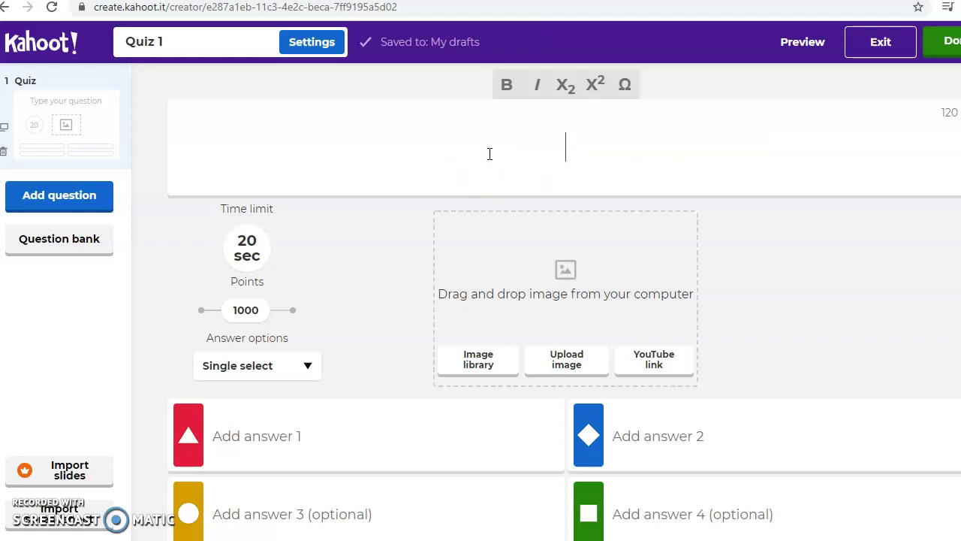
pyautogui.write('Wh')
pyautogui.press('BackSpace')
pyautogui.press('BackSpace')
pyautogui.write('What is ')
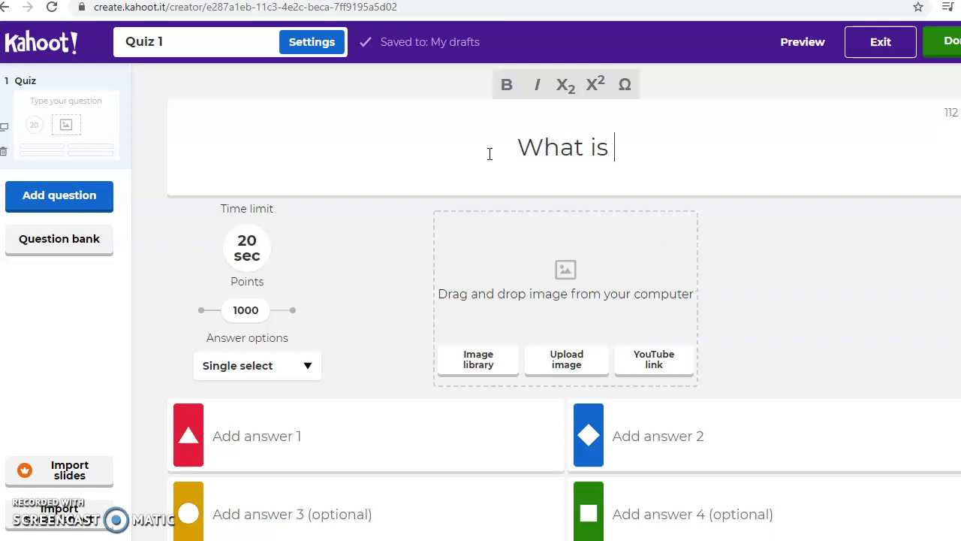
pyautogui.write('LMS')
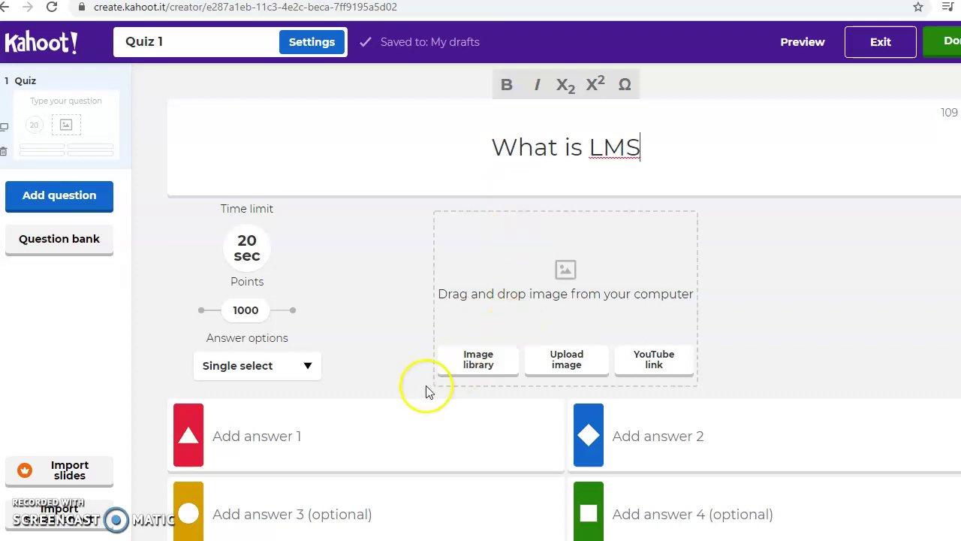
pyautogui.scroll(-1, 422, 412)
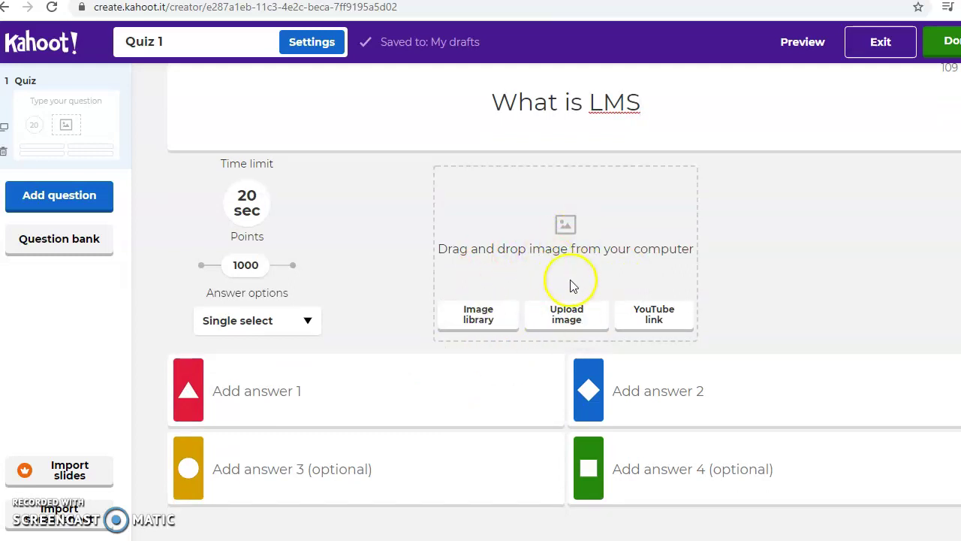
pyautogui.click(578, 320)
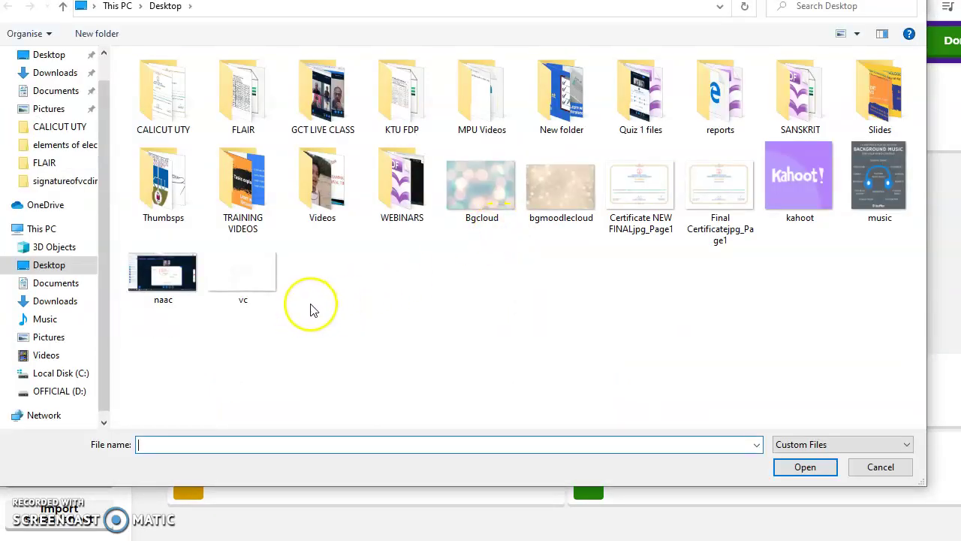
pyautogui.click(879, 466)
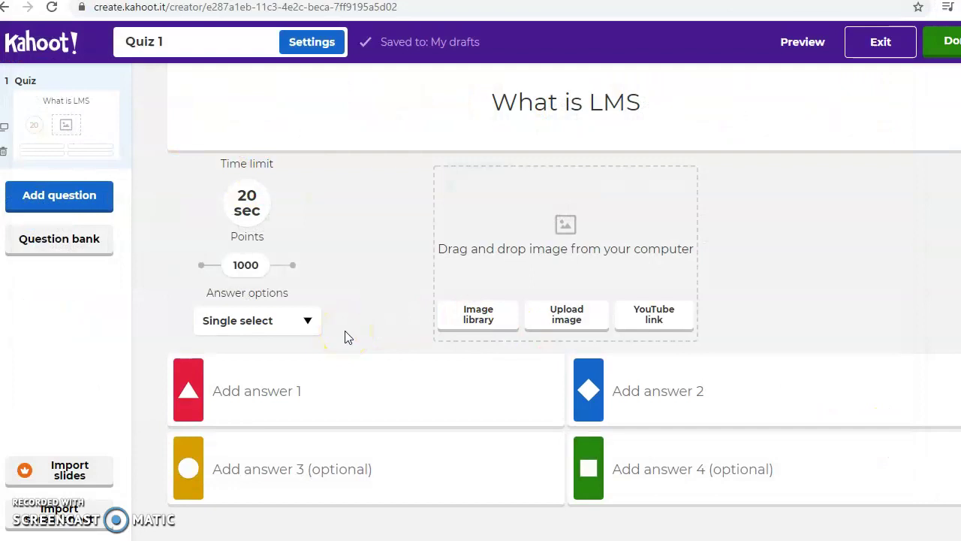
# Enter "Learning Management System" as answer 1 and mark it as the correct answer
pyautogui.click(231, 392)
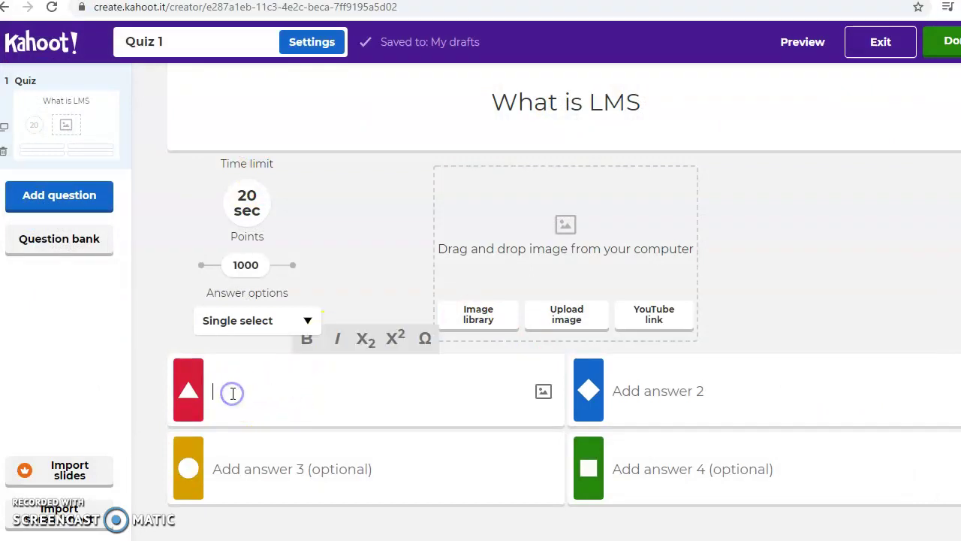
pyautogui.write('Learni')
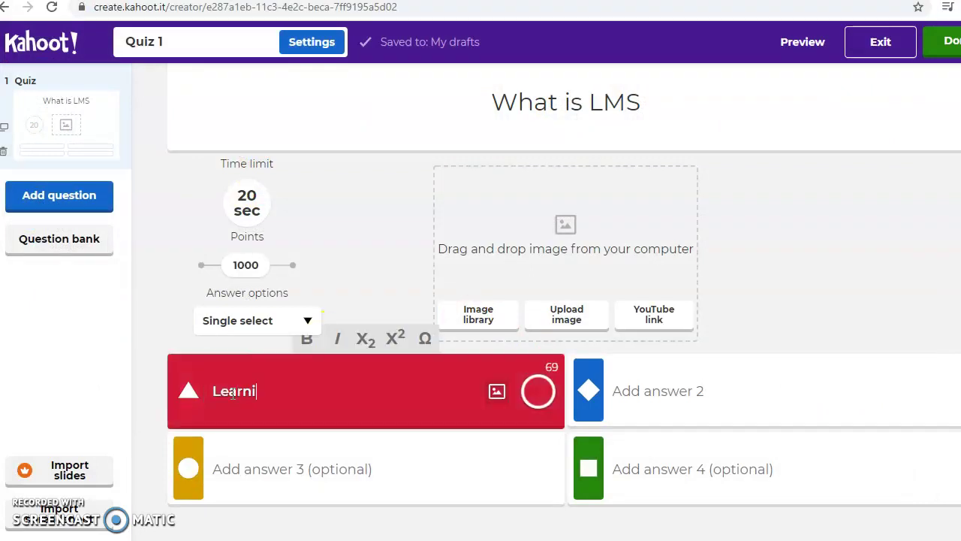
pyautogui.write('ng Management System')
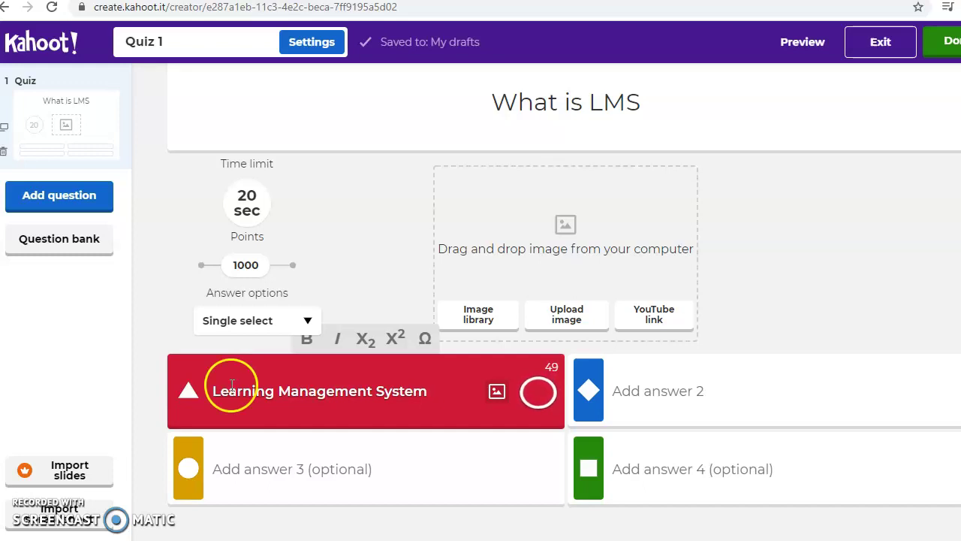
pyautogui.click(538, 391)
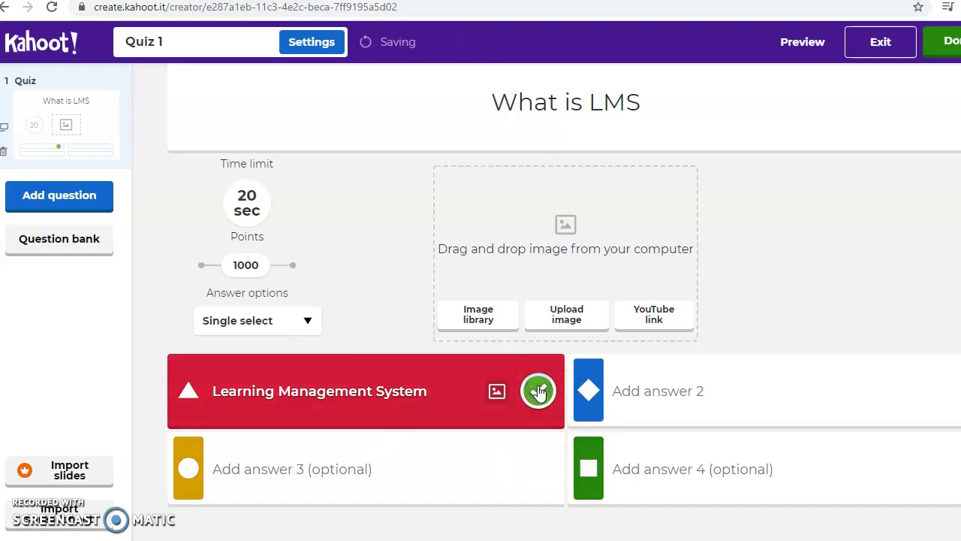
# Enter "Learning Management Software" as answer 2 of the LMS question
pyautogui.click(648, 395)
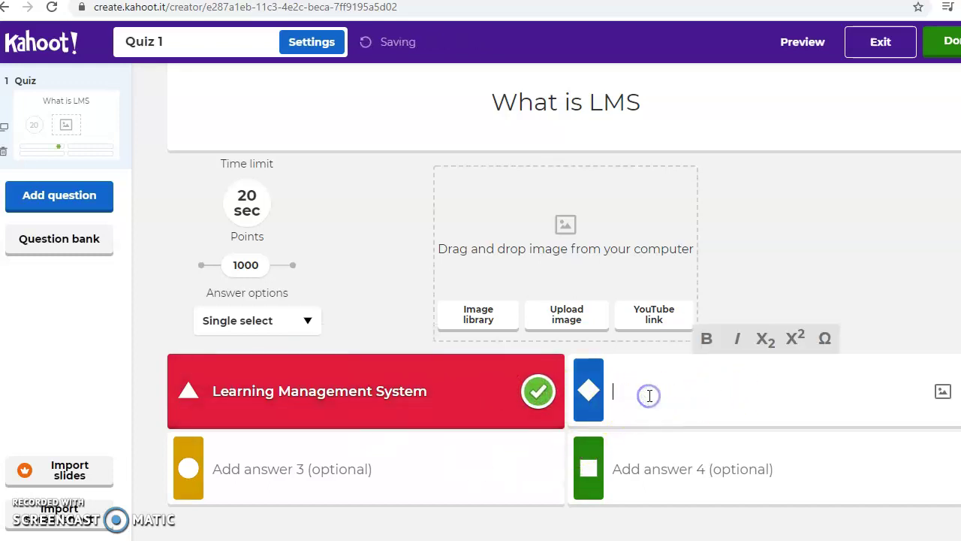
pyautogui.write('Learning M')
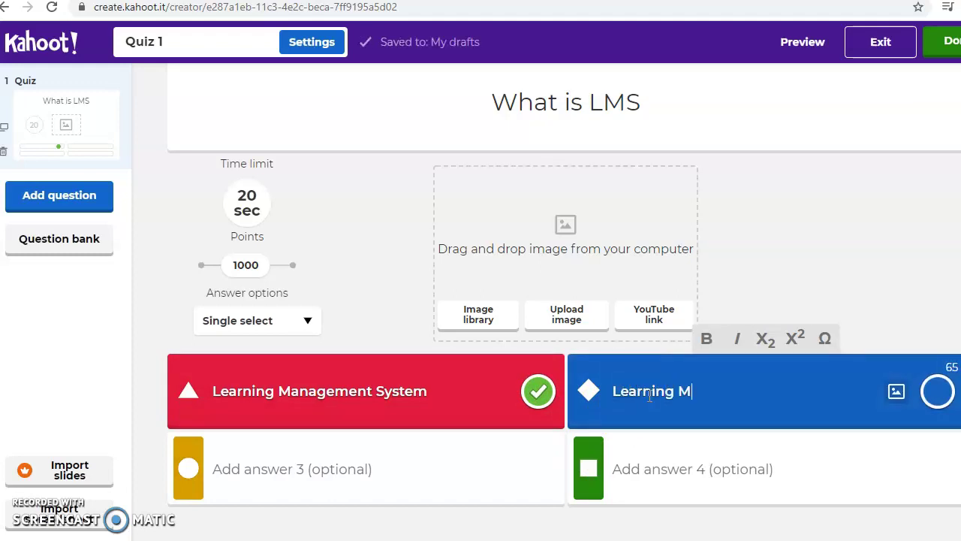
pyautogui.write('anagement')
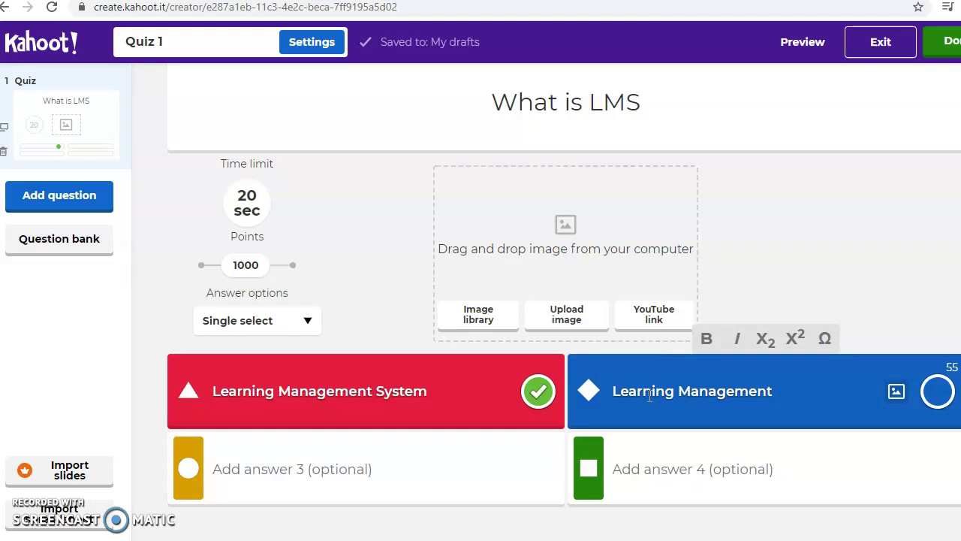
pyautogui.write(' Software')
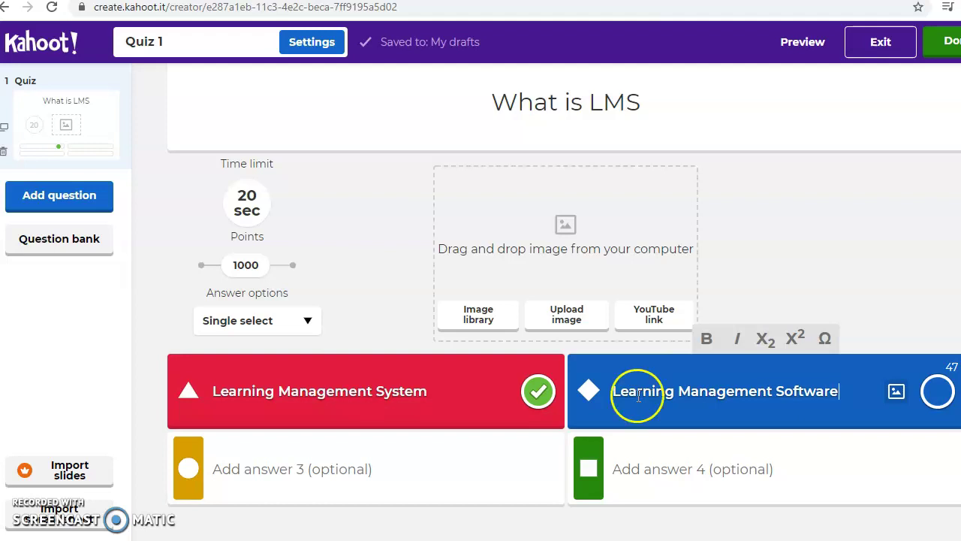
# Enter "Learner Modification System" as answer 3 and "None of these" as answer 4 of the LMS question
pyautogui.click(377, 462)
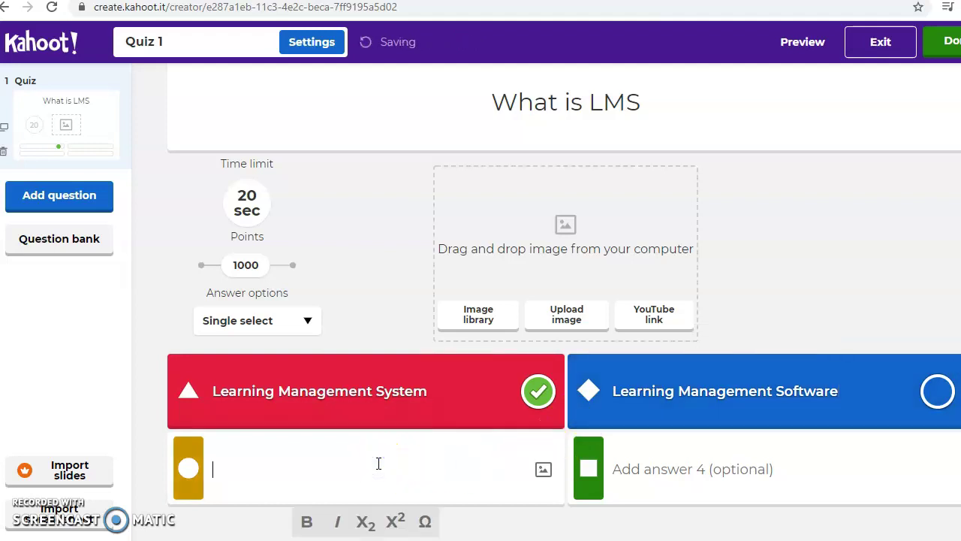
pyautogui.write('Learner')
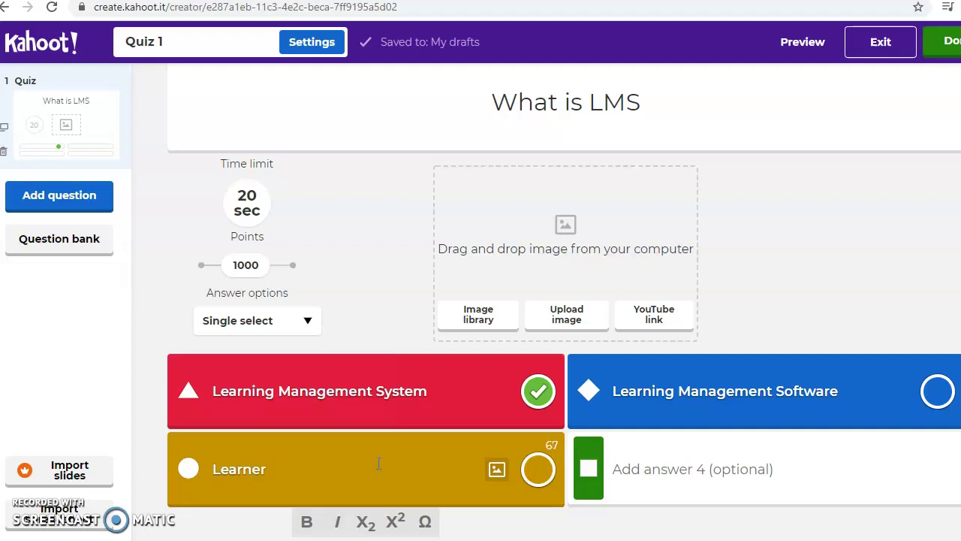
pyautogui.write(' Modification')
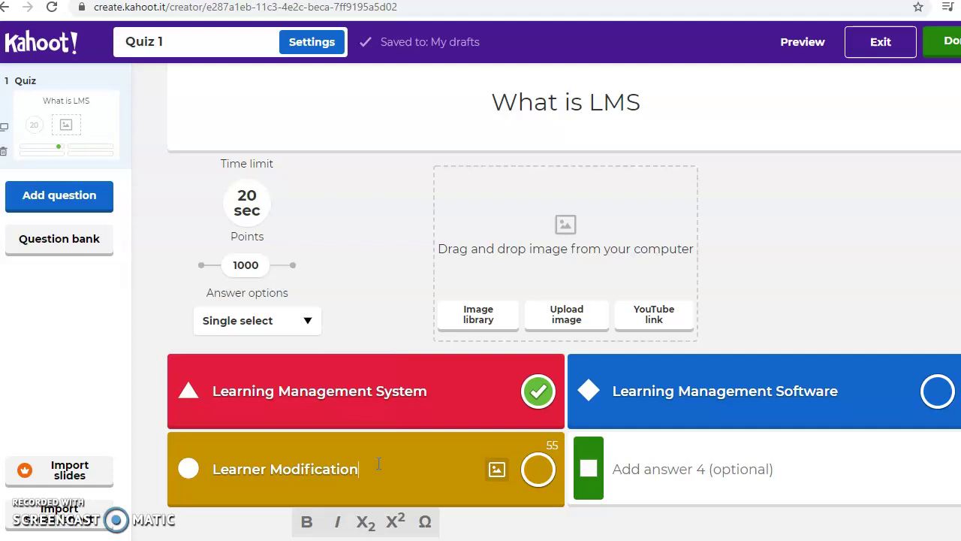
pyautogui.click(350, 472)
pyautogui.click(677, 462)
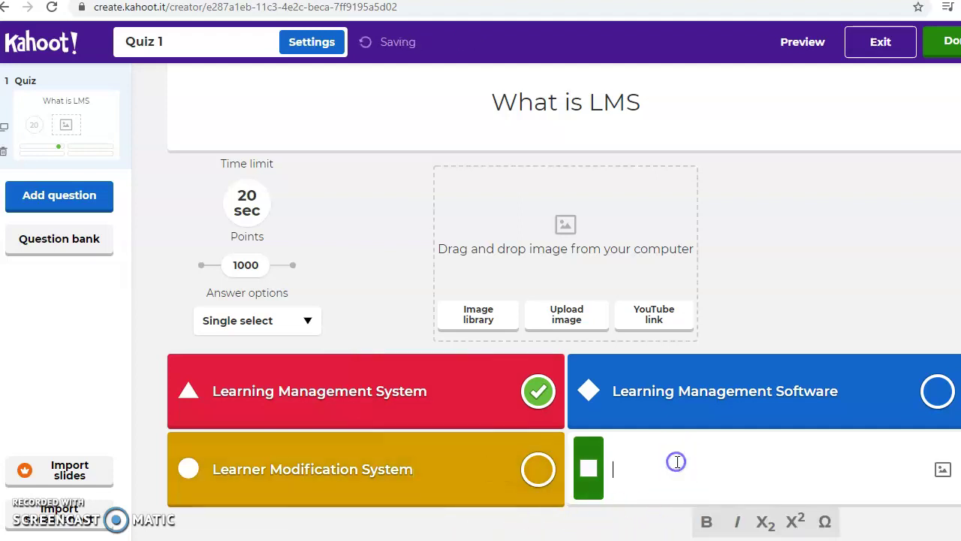
pyautogui.write('NOn')
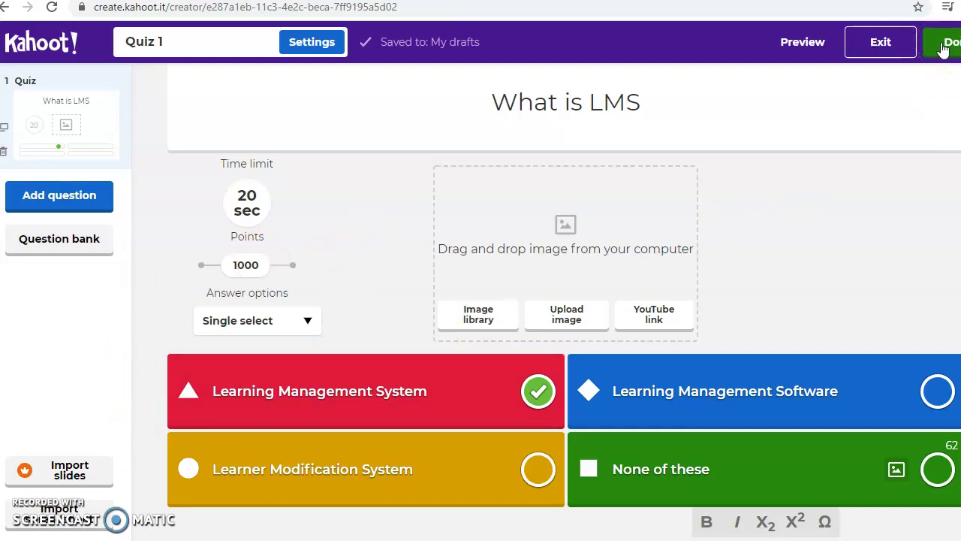
# View the test, play and share suggestions for the completed kahoot and return to editing
pyautogui.click(944, 45)
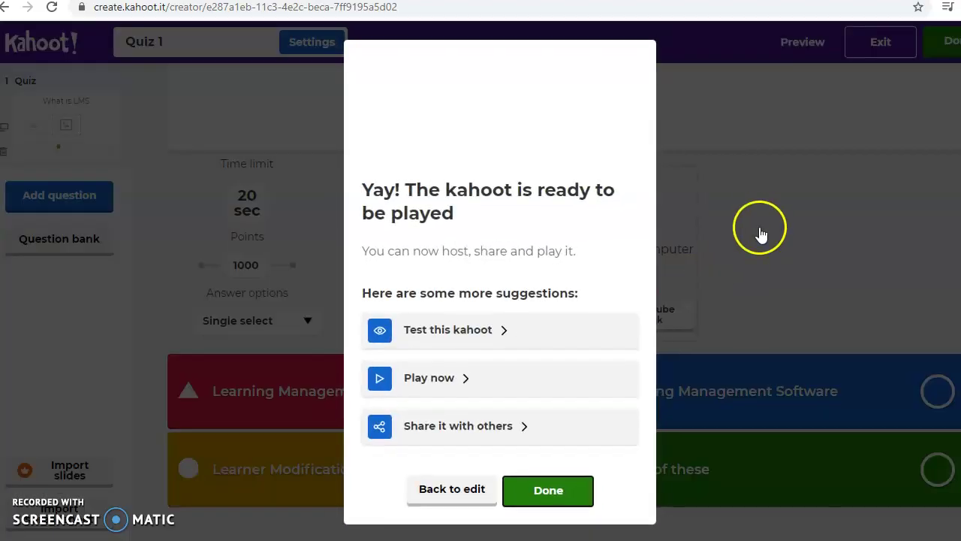
pyautogui.click(457, 490)
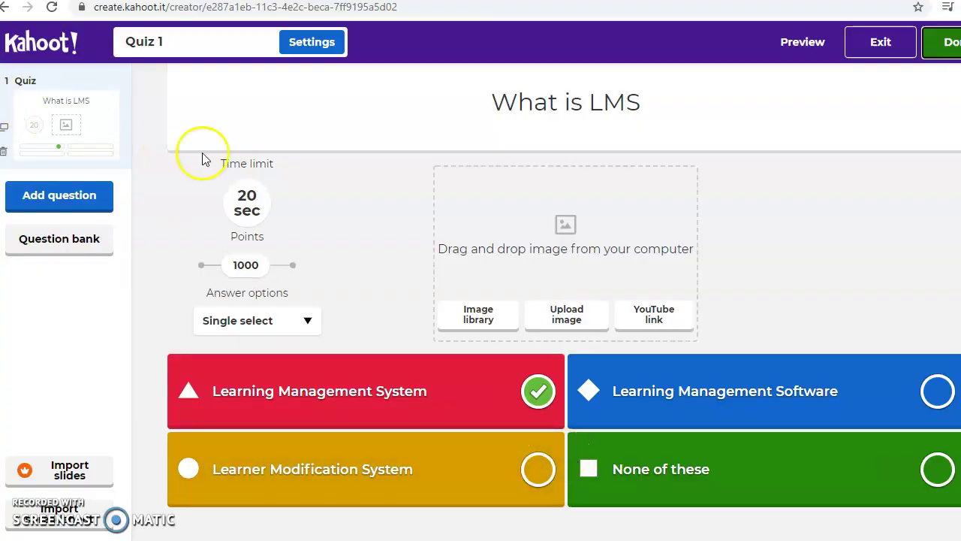
pyautogui.click(784, 235)
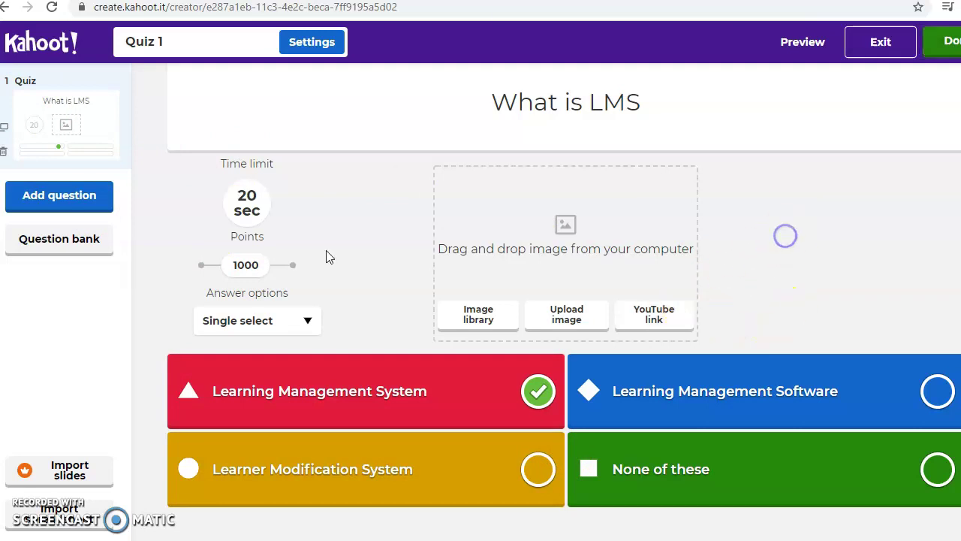
# Examine the question types that can be added and the answer options available for the LMS question
pyautogui.click(64, 199)
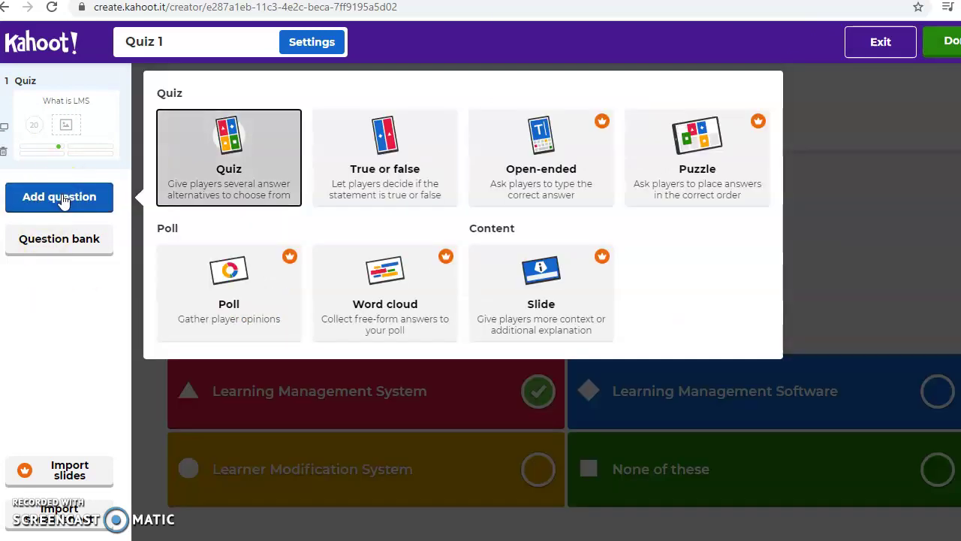
pyautogui.click(226, 140)
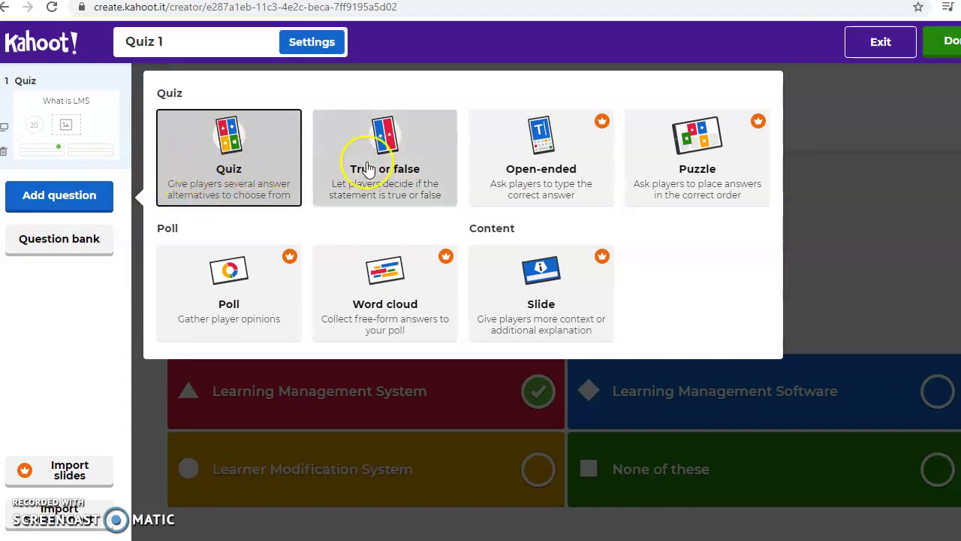
pyautogui.click(24, 319)
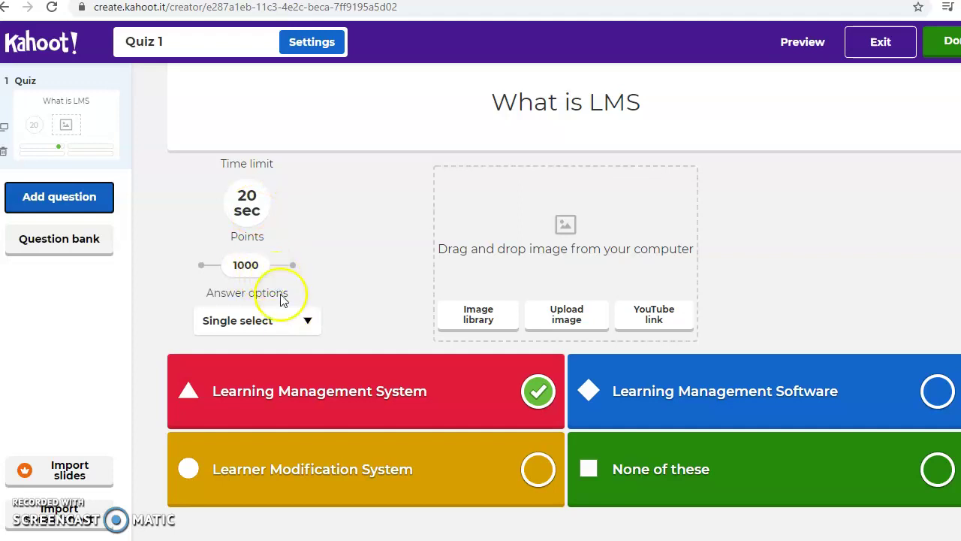
pyautogui.click(306, 322)
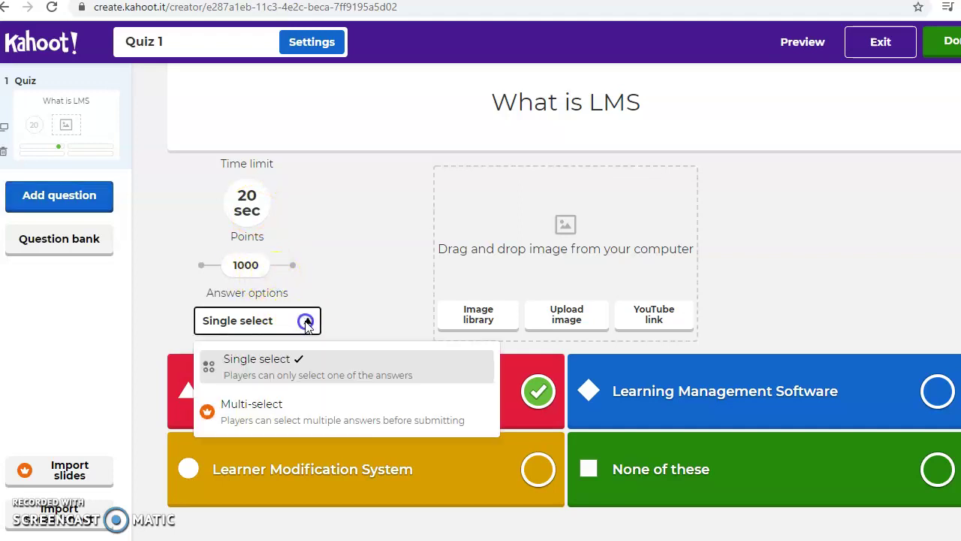
pyautogui.click(306, 321)
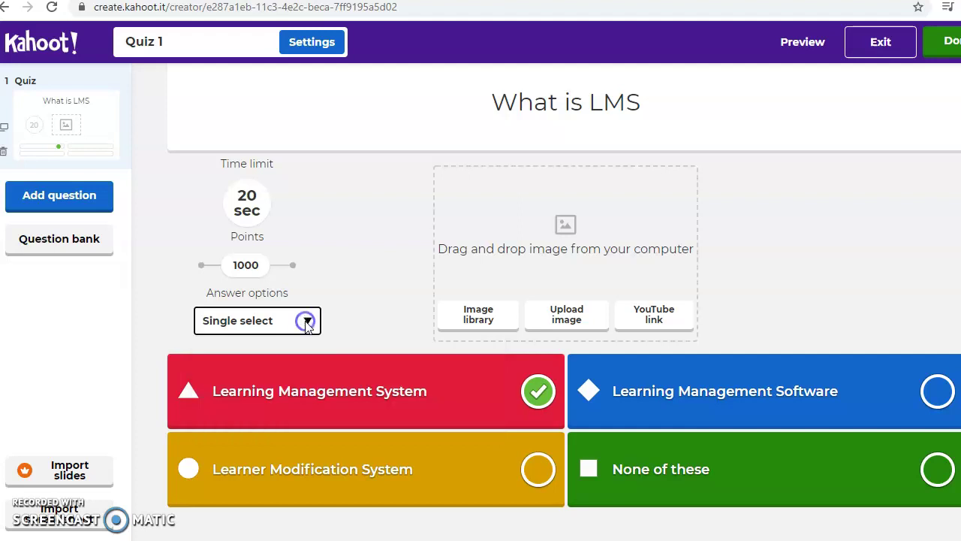
# Search the question bank for "Digital tools" and add the "Digital Publishing" question to the quiz
pyautogui.click(74, 242)
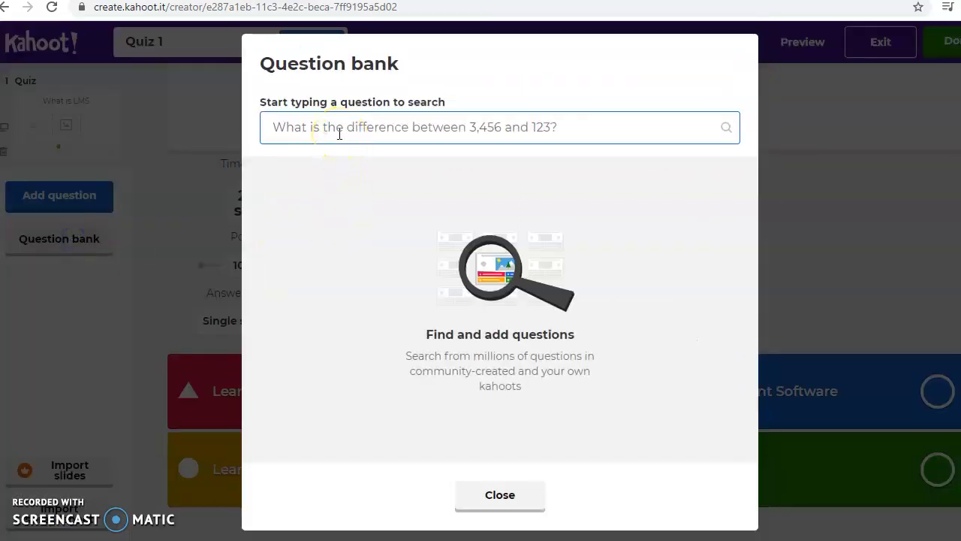
pyautogui.write('D')
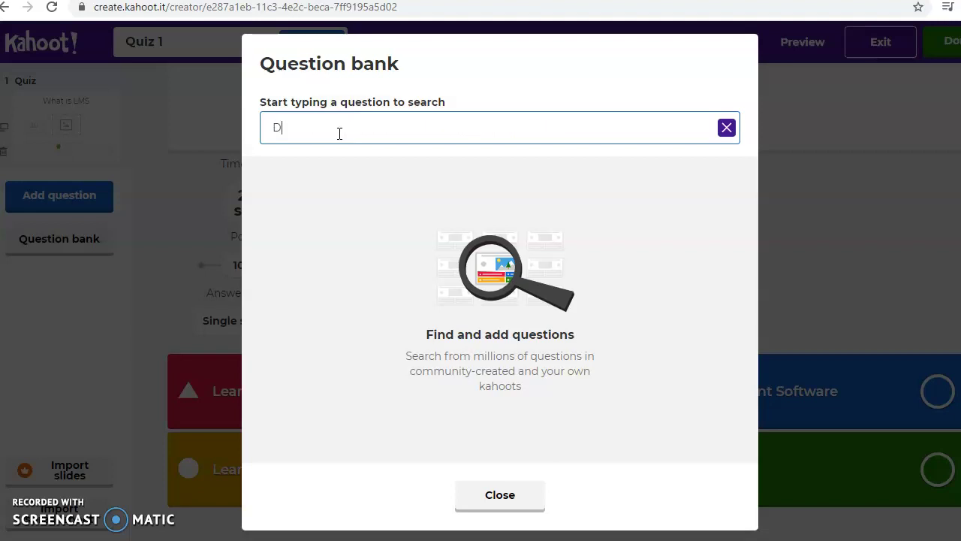
pyautogui.write('igital tools')
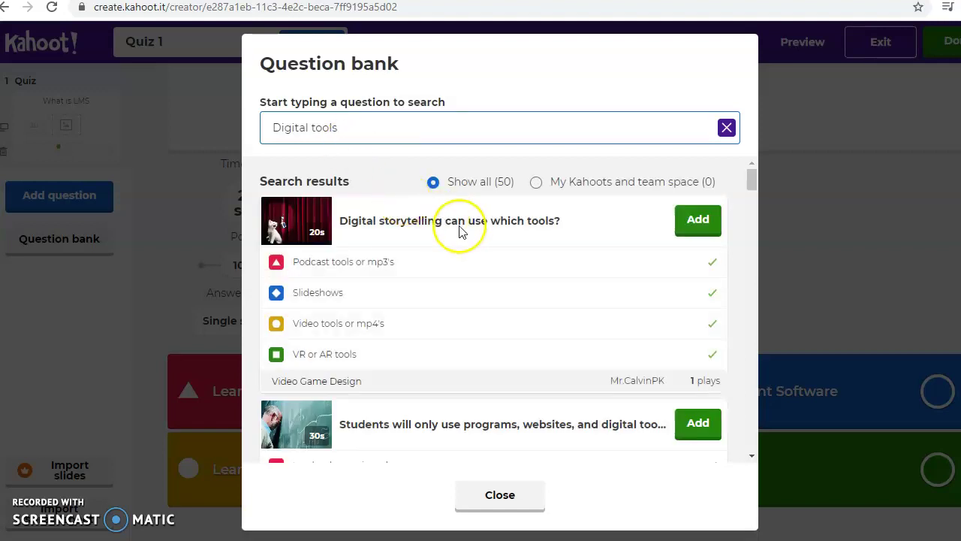
pyautogui.click(697, 221)
pyautogui.scroll(-5, 582, 293)
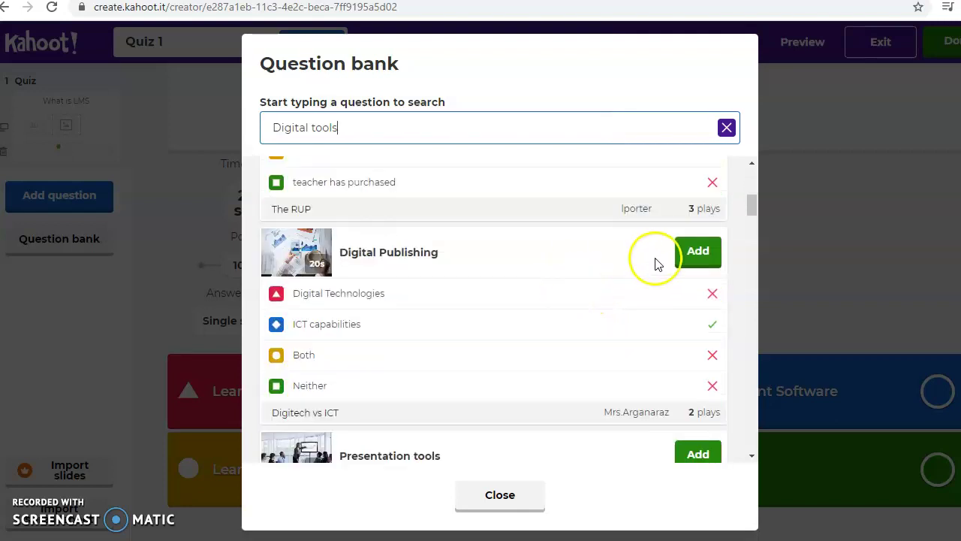
pyautogui.click(696, 254)
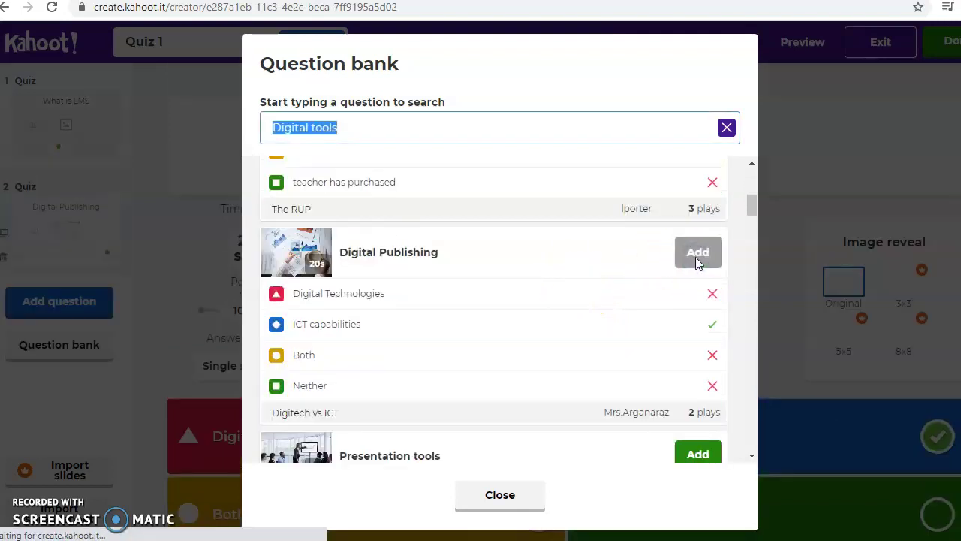
pyautogui.click(499, 497)
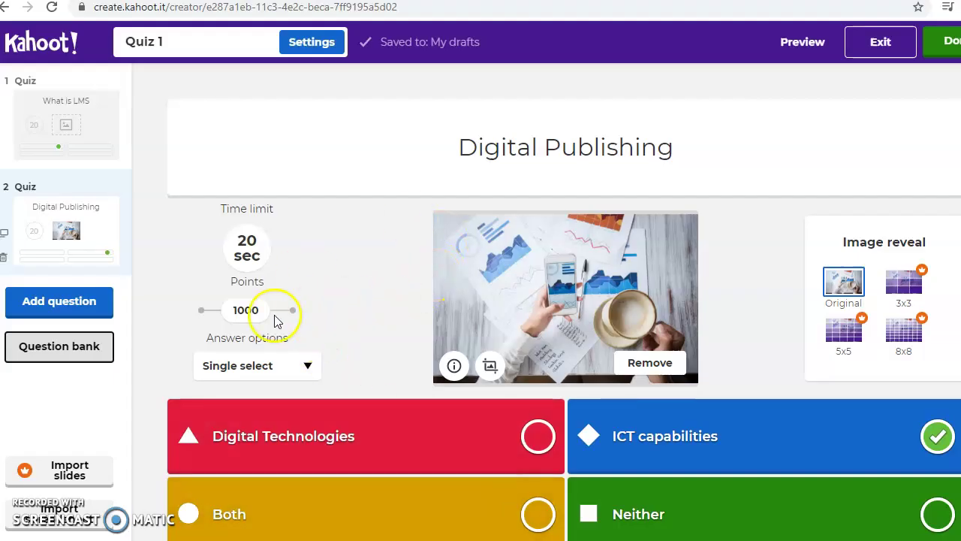
# Search the question bank for "online assessment" and add the question "Assessment OF Learning would be classified as:" to the quiz
pyautogui.click(63, 350)
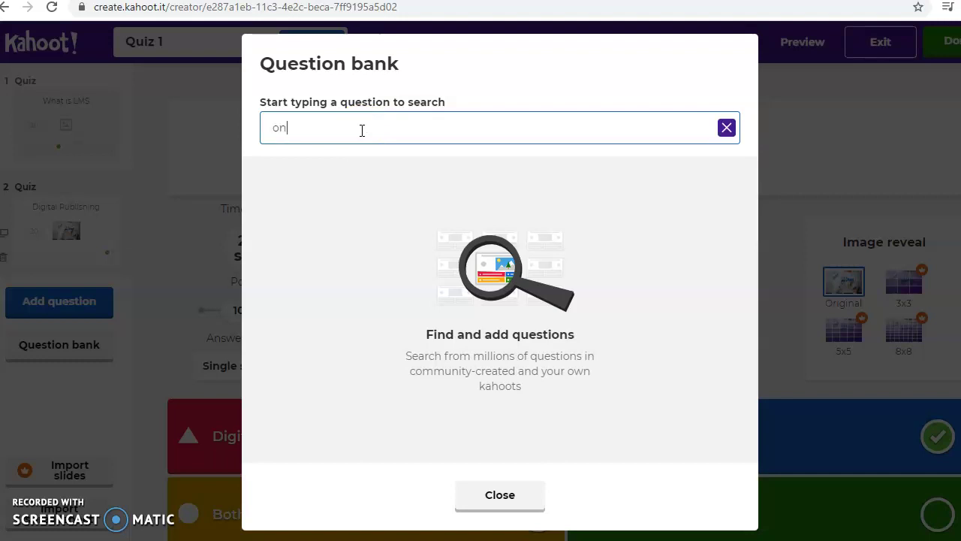
pyautogui.write('online asse')
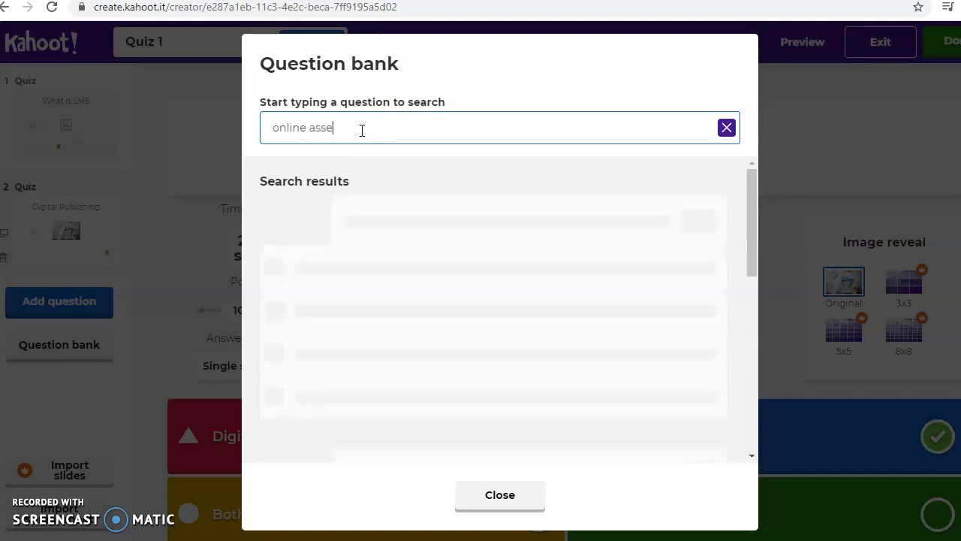
pyautogui.write('ssment')
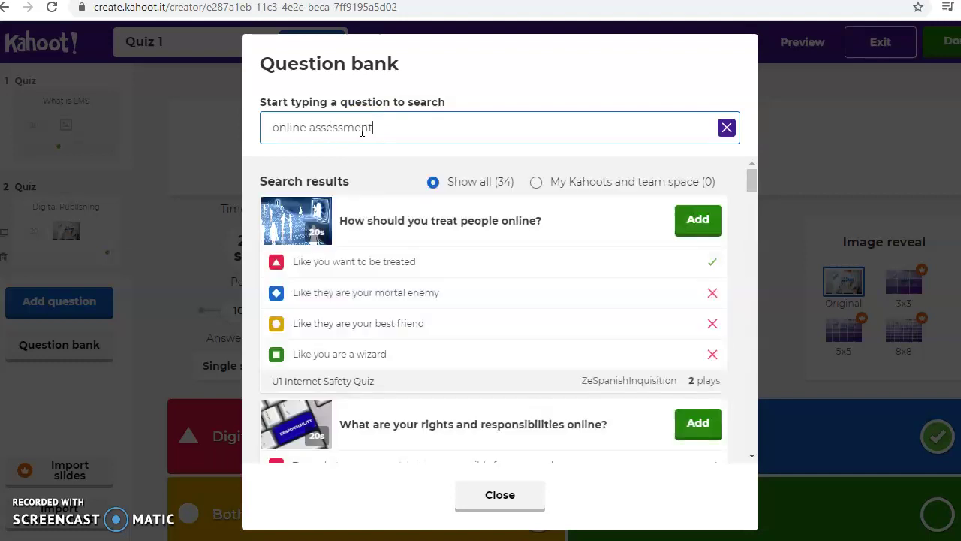
pyautogui.click(357, 127)
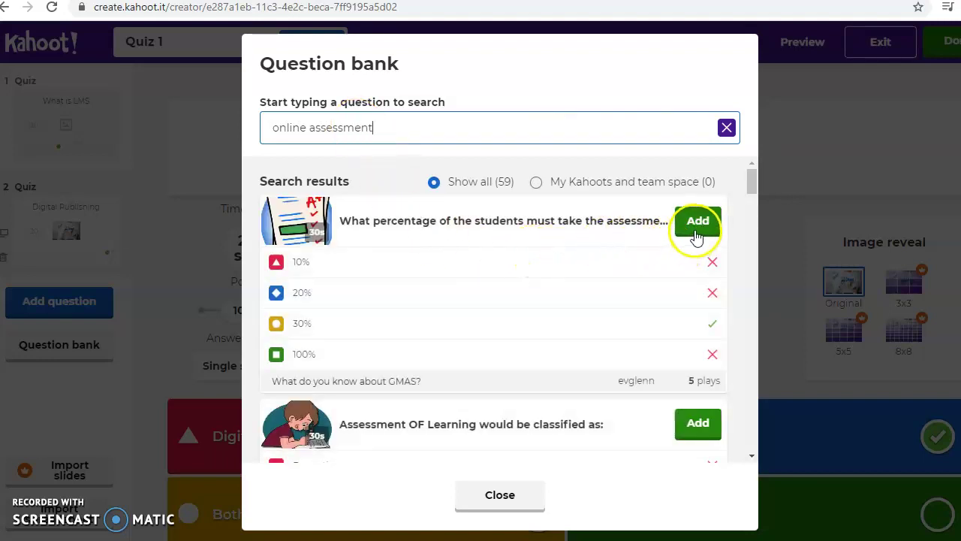
pyautogui.click(686, 424)
pyautogui.click(500, 495)
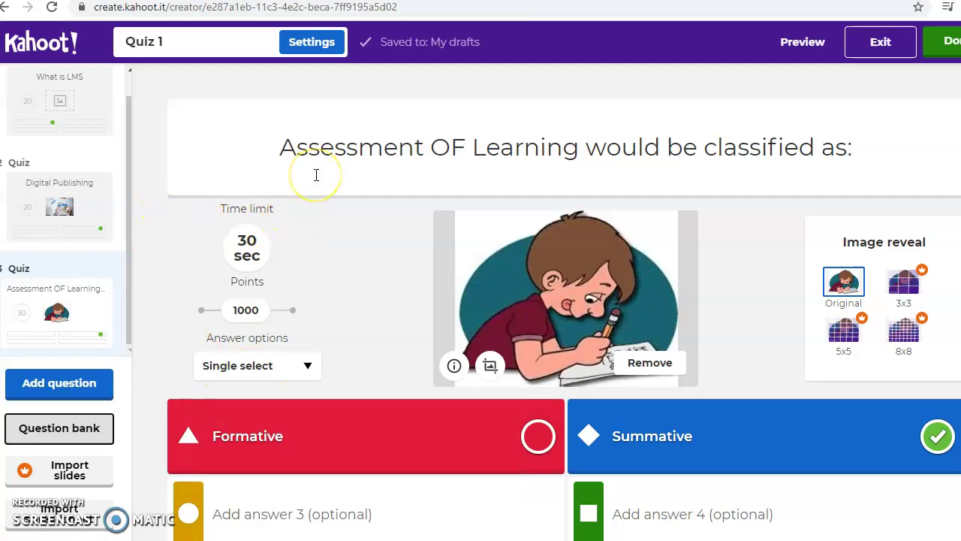
# Review the quiz's LMS, Digital Publishing and Assessment OF Learning questions one by one
pyautogui.scroll(-1, 312, 174)
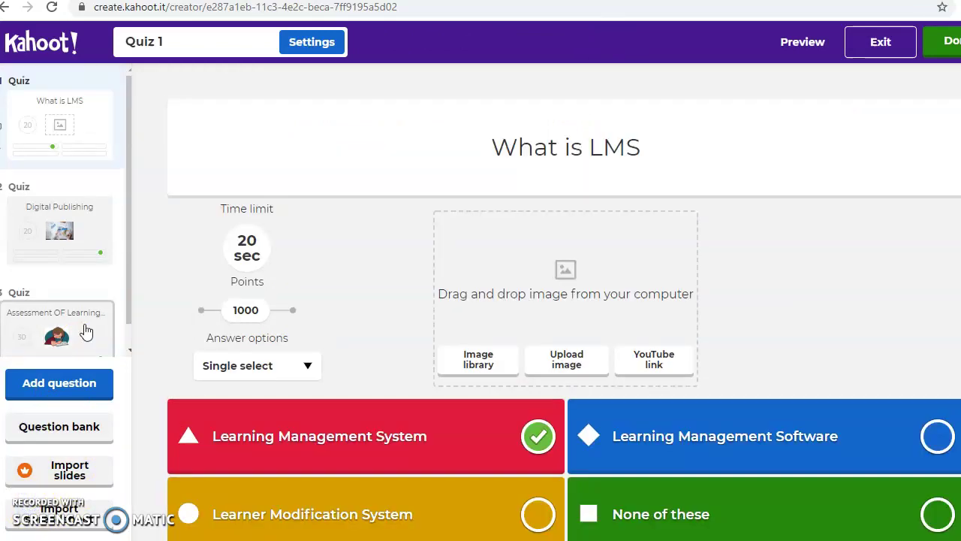
pyautogui.click(86, 331)
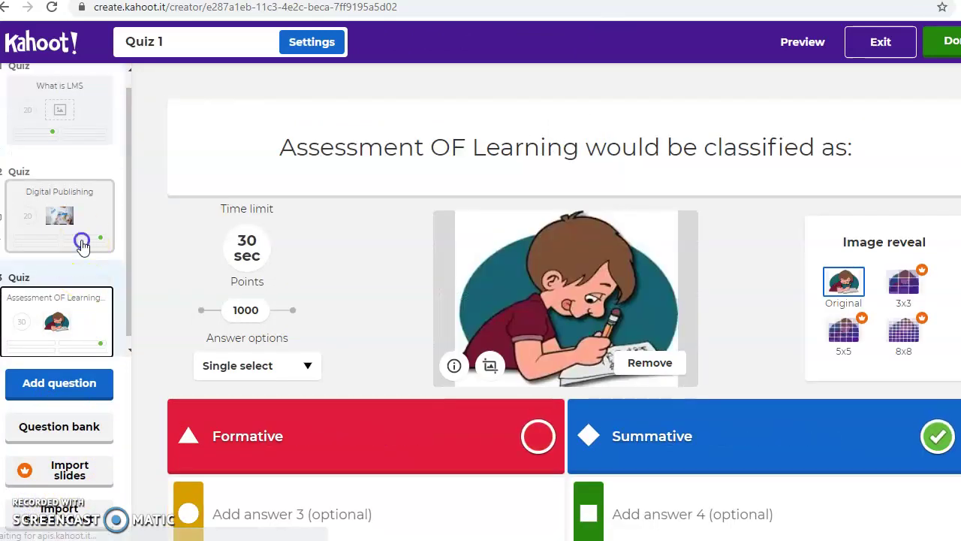
pyautogui.click(82, 244)
pyautogui.click(64, 128)
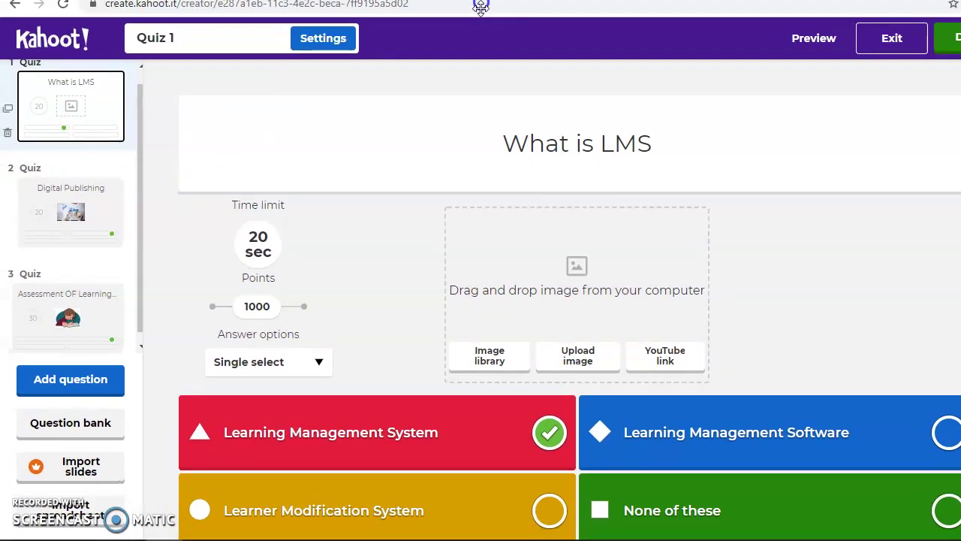
pyautogui.click(66, 216)
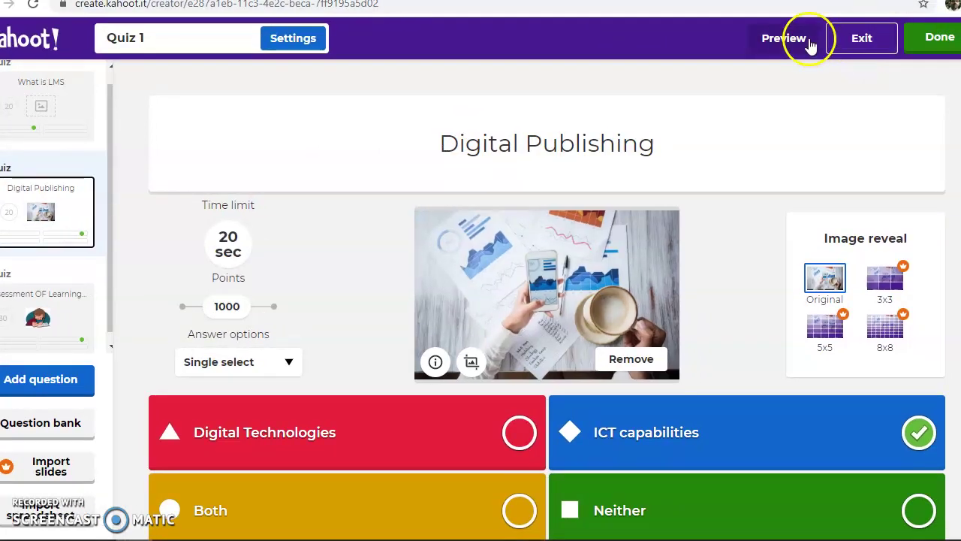
# Finish editing Quiz 1 and go to the My Kahoots list
pyautogui.click(937, 39)
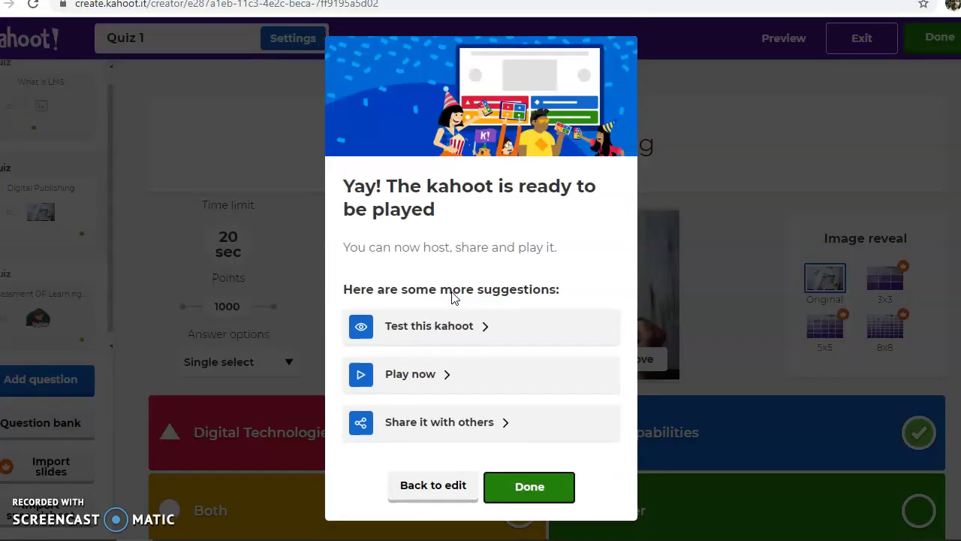
pyautogui.click(446, 327)
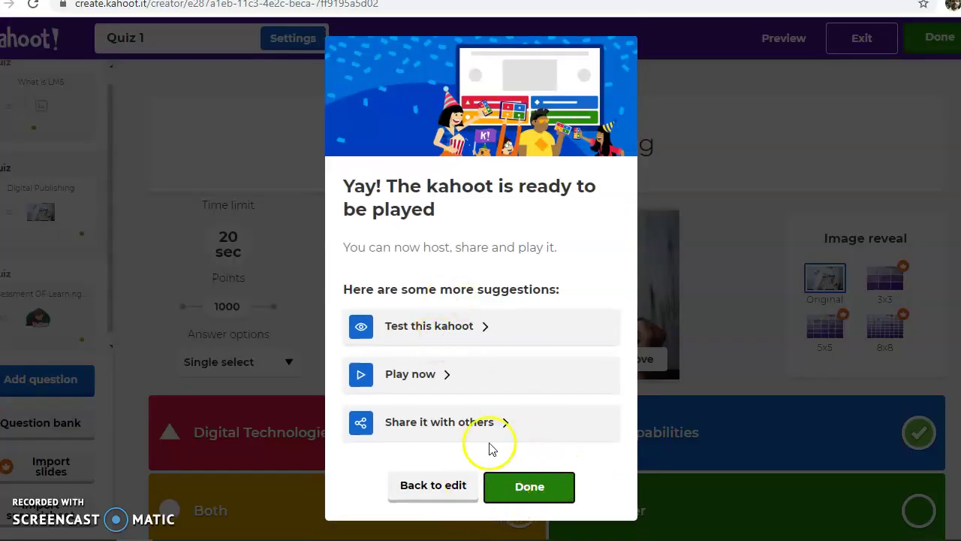
pyautogui.click(531, 484)
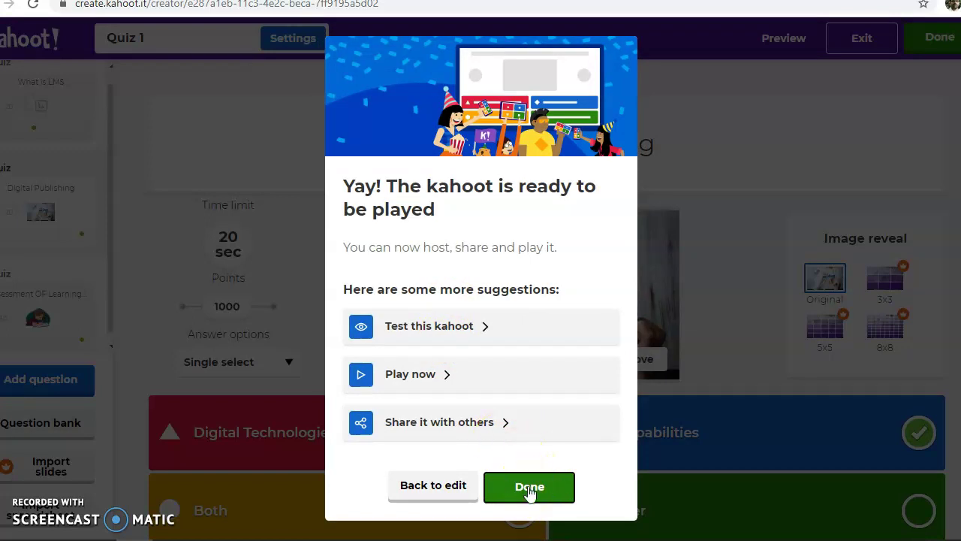
pyautogui.click(529, 488)
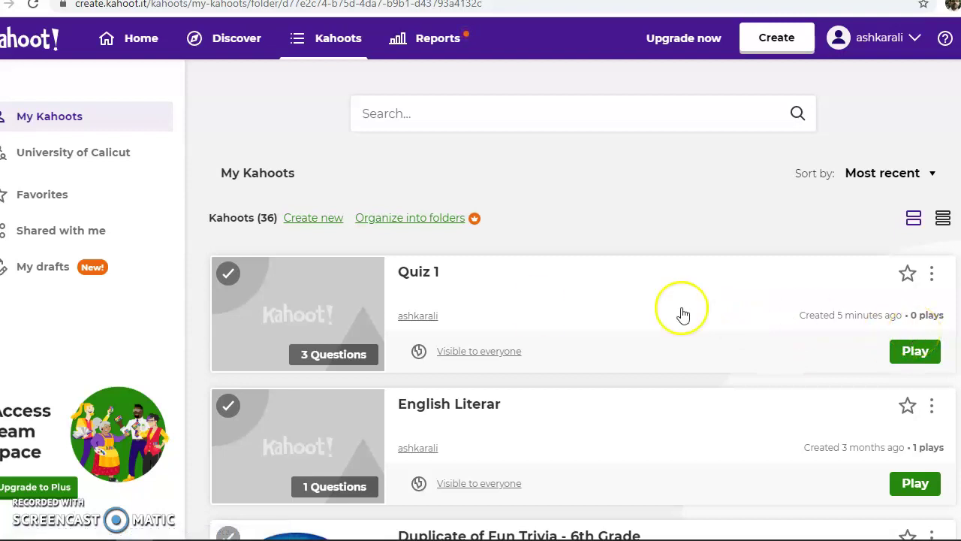
# Open the play options for Quiz 1 and review the live Teach and self-paced Assign modes
pyautogui.click(913, 353)
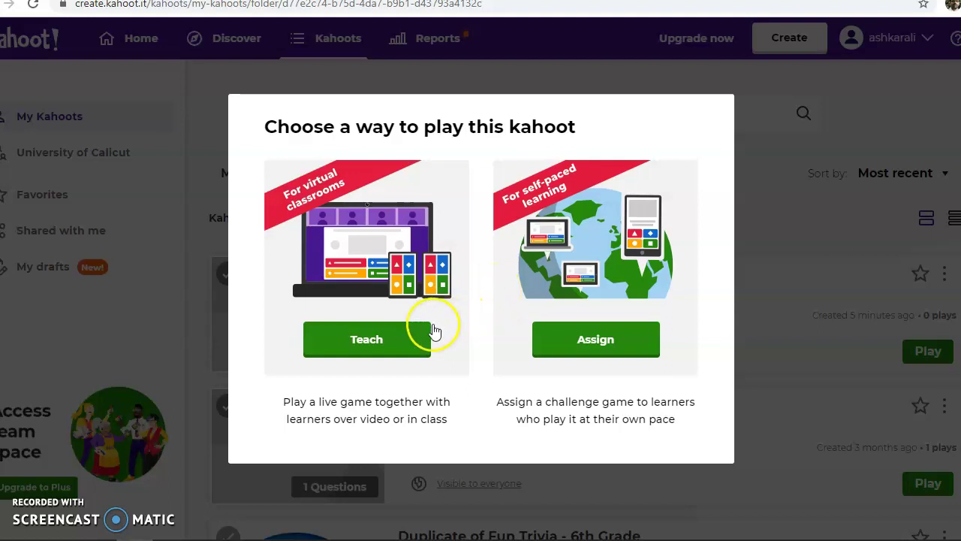
pyautogui.click(385, 342)
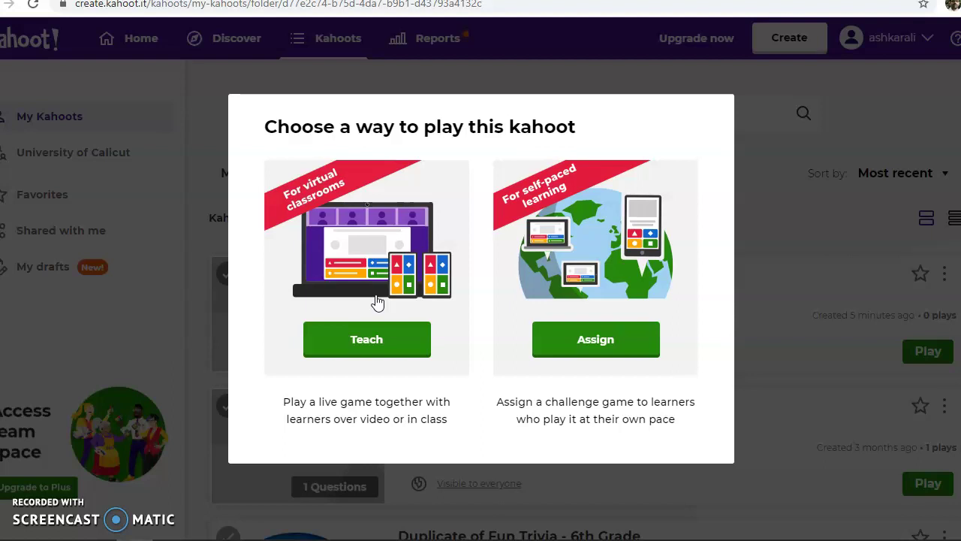
pyautogui.click(612, 339)
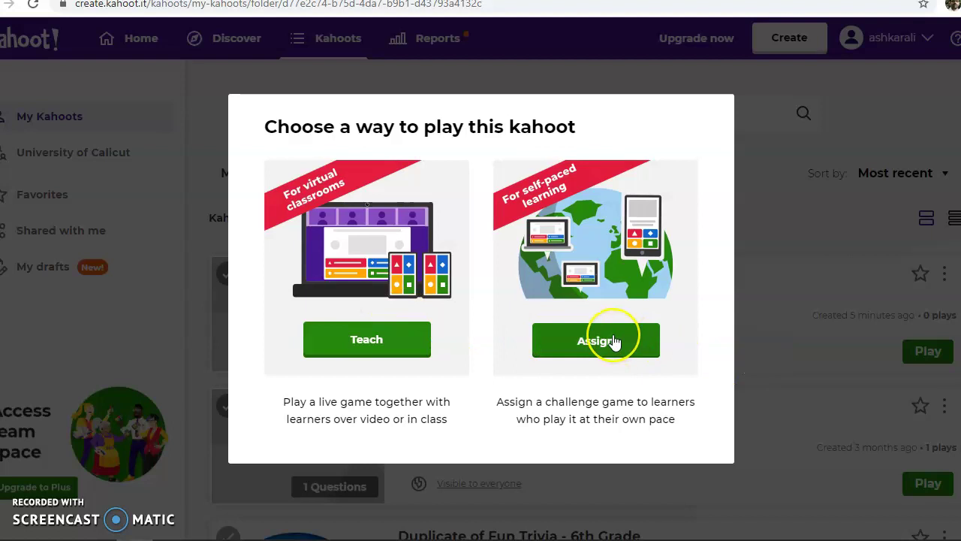
pyautogui.click(604, 335)
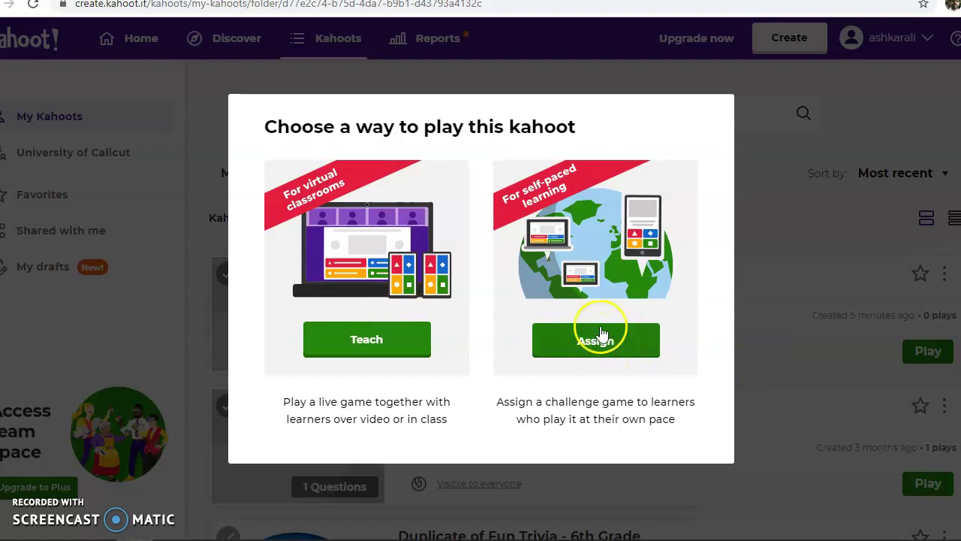
pyautogui.click(585, 270)
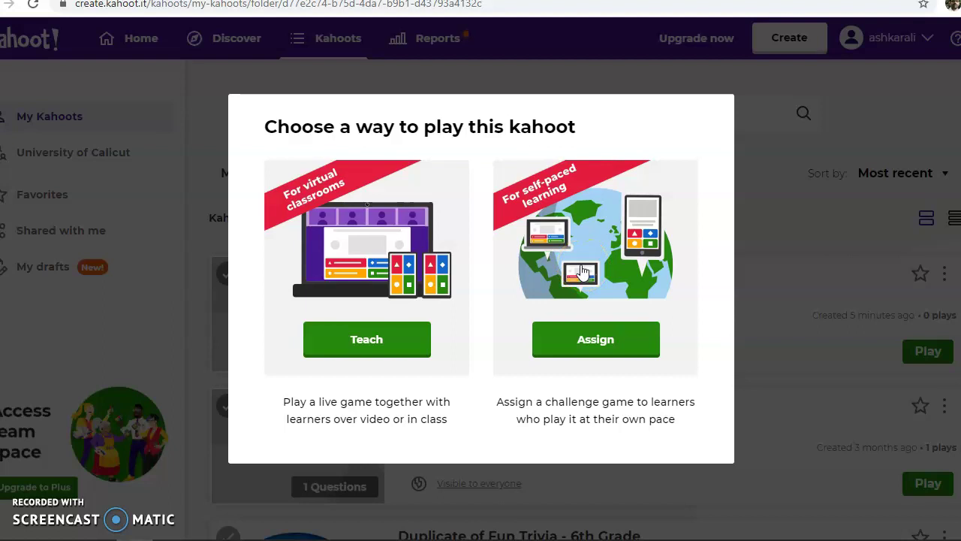
# Assign Quiz 1 as a self-paced challenge with randomized answer order turned on, and create the challenge
pyautogui.click(604, 339)
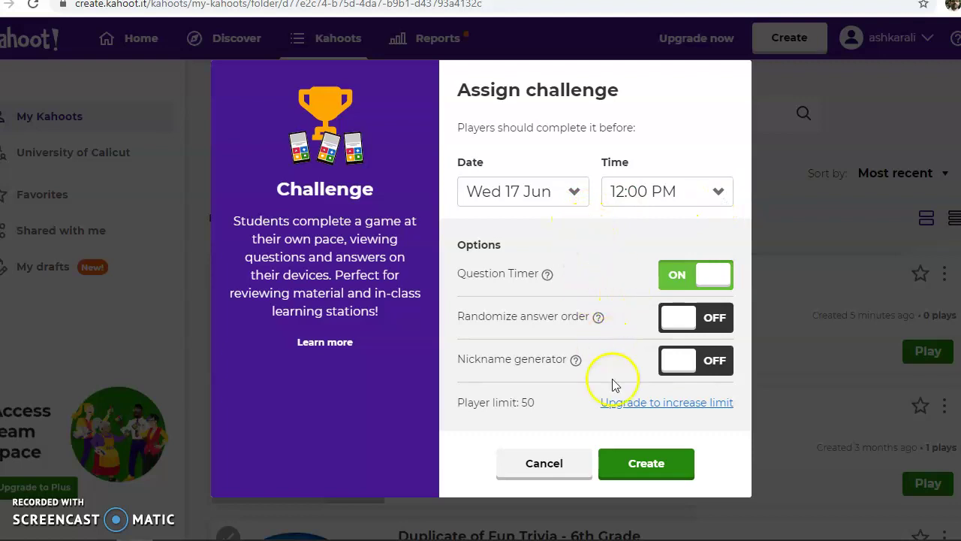
pyautogui.click(709, 319)
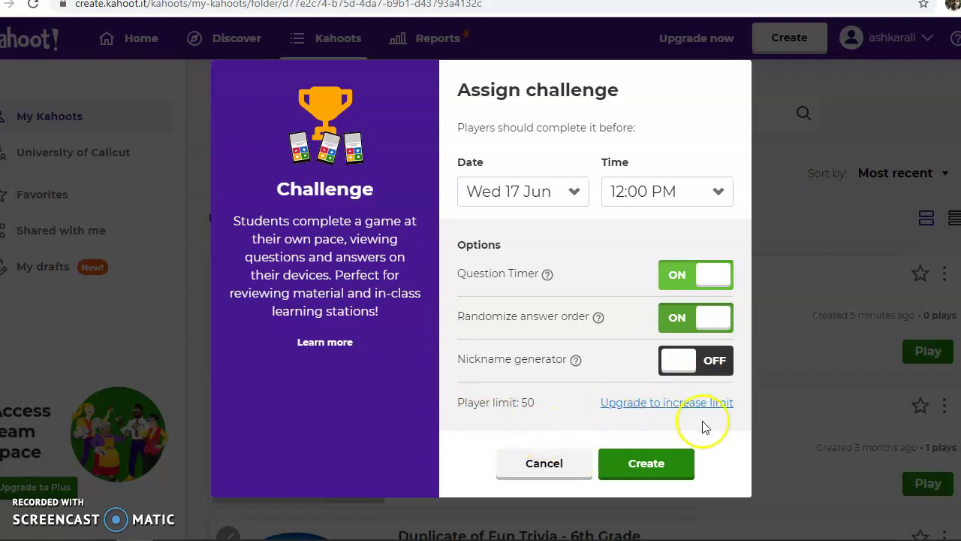
pyautogui.click(642, 466)
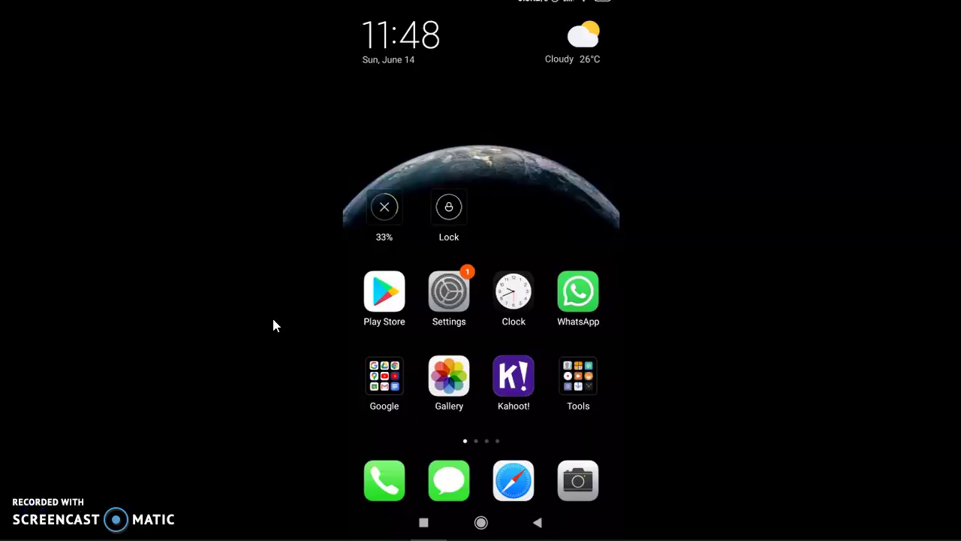
# Switch to the Kahoot! app on the phone and join the challenge by entering and submitting its game PIN
pyautogui.click(259, 335)
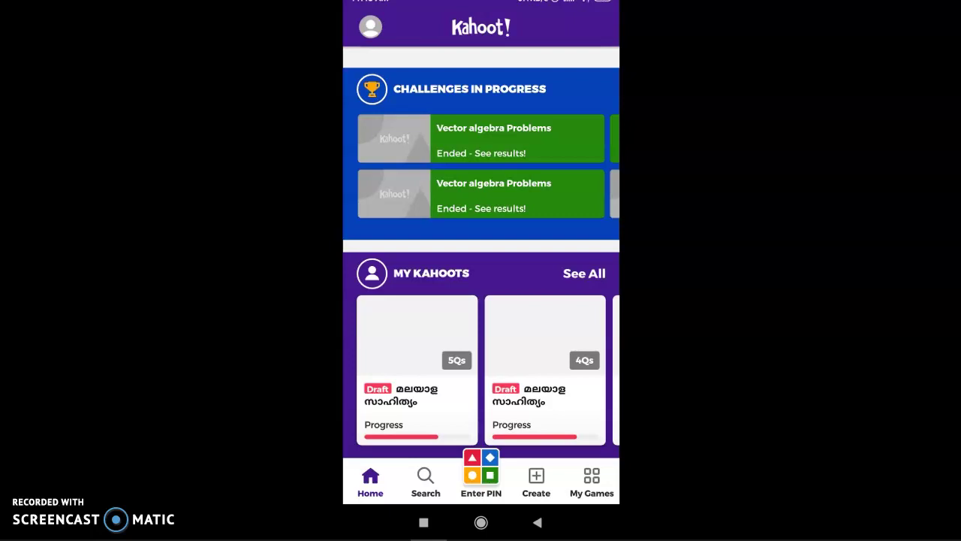
pyautogui.click(480, 473)
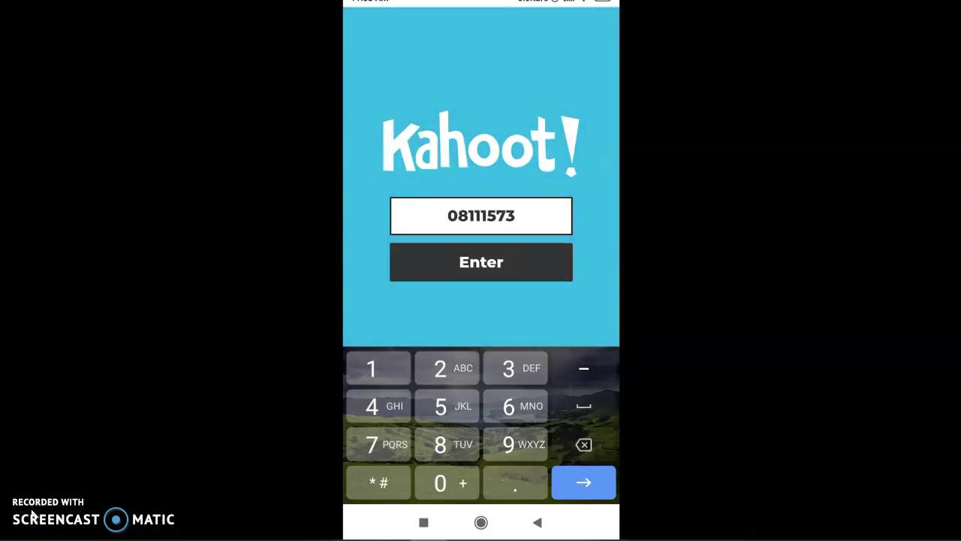
pyautogui.press('Return')
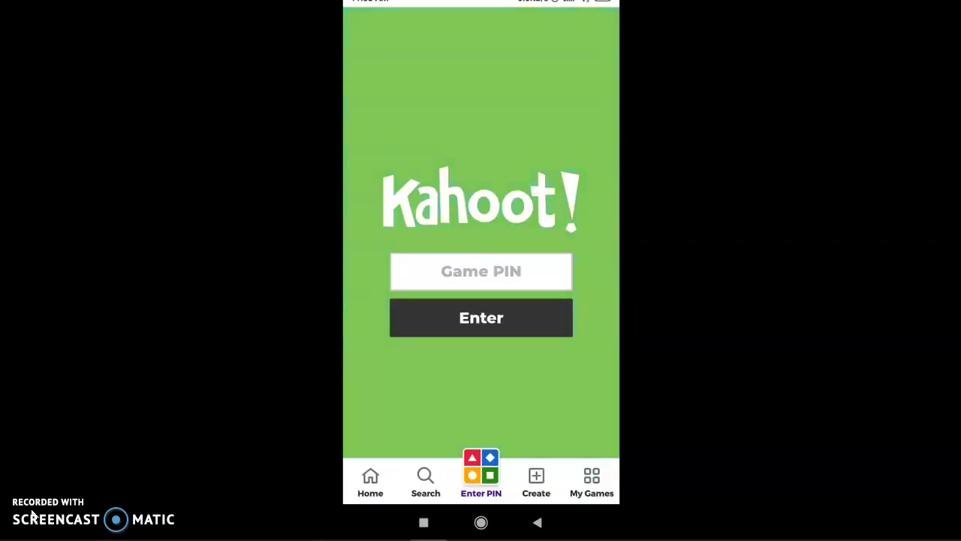